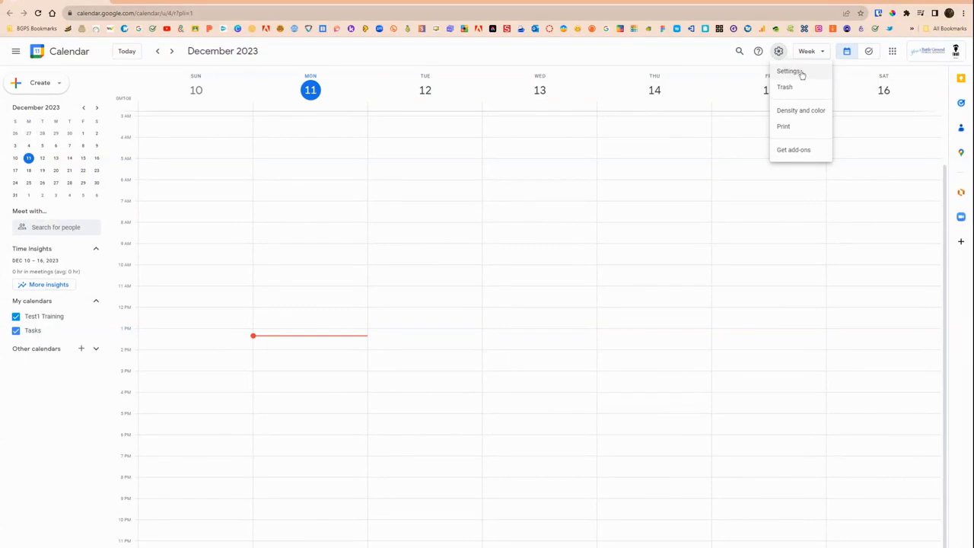
Check the appointment schedules option in the general settings and return to the calendar.
click(794, 72)
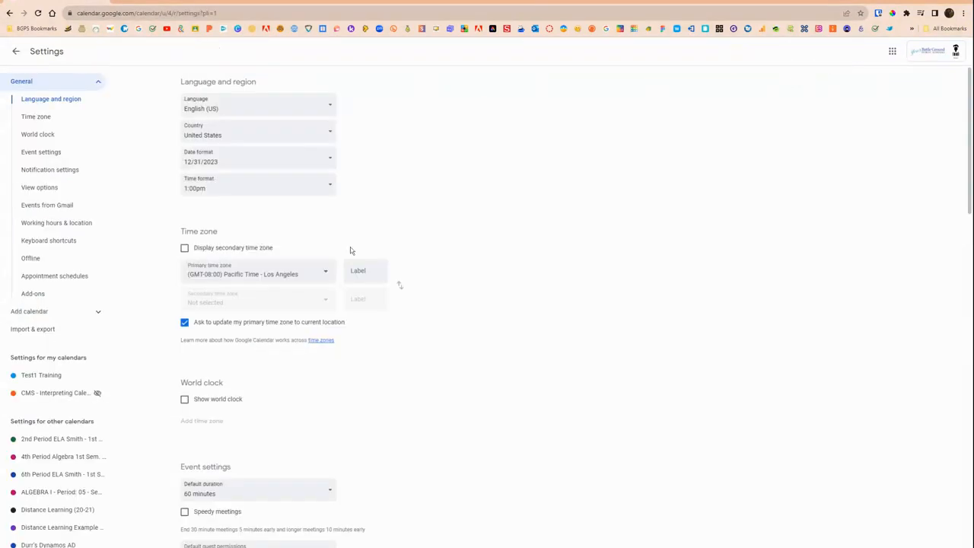
click(51, 277)
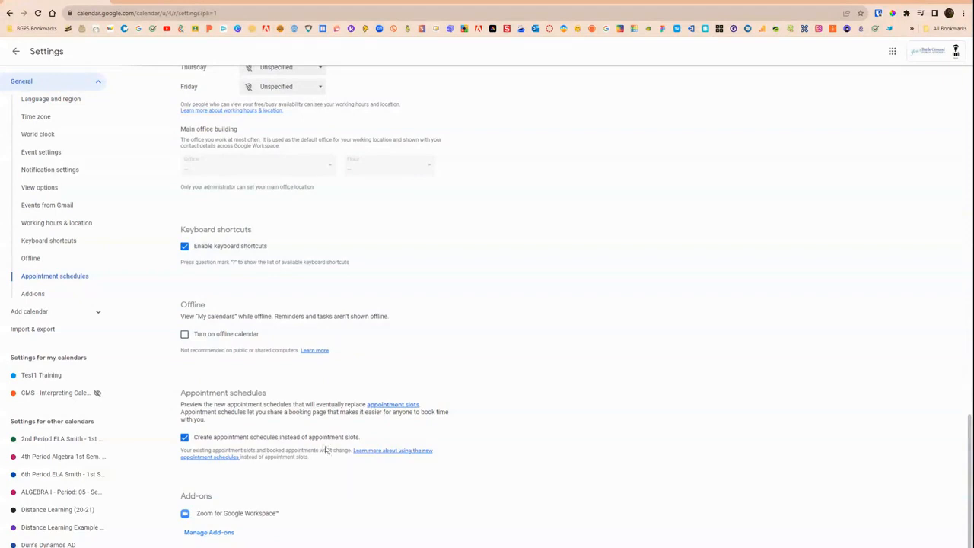
click(17, 52)
Start setting up an appointment schedule titled "Conferences" on Tuesday, December 12, from 9:00am to 10:00am.
click(421, 252)
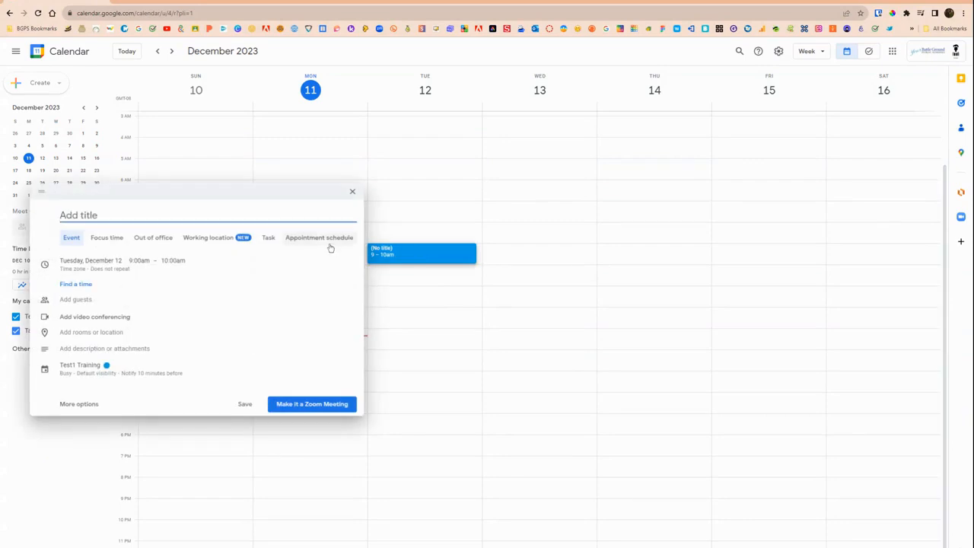
click(318, 241)
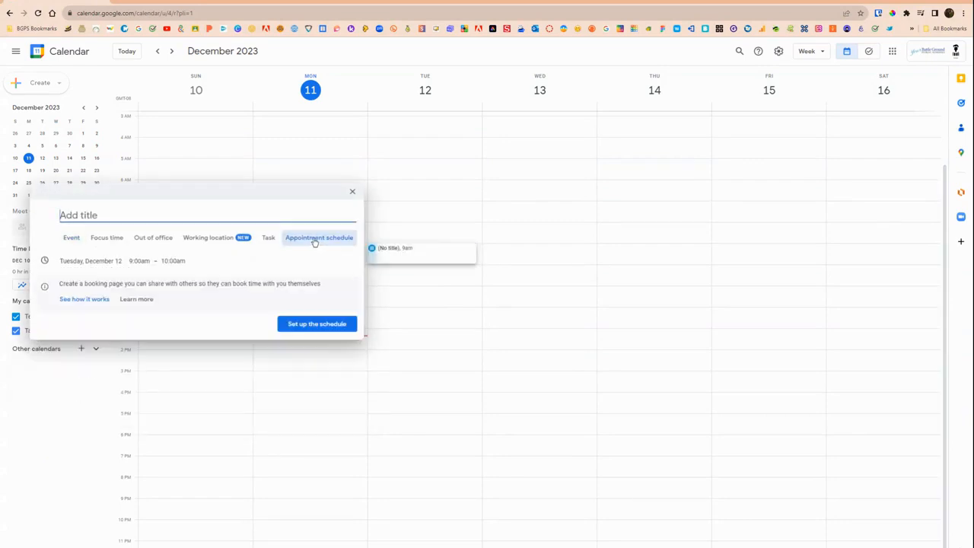
text(Conferences)
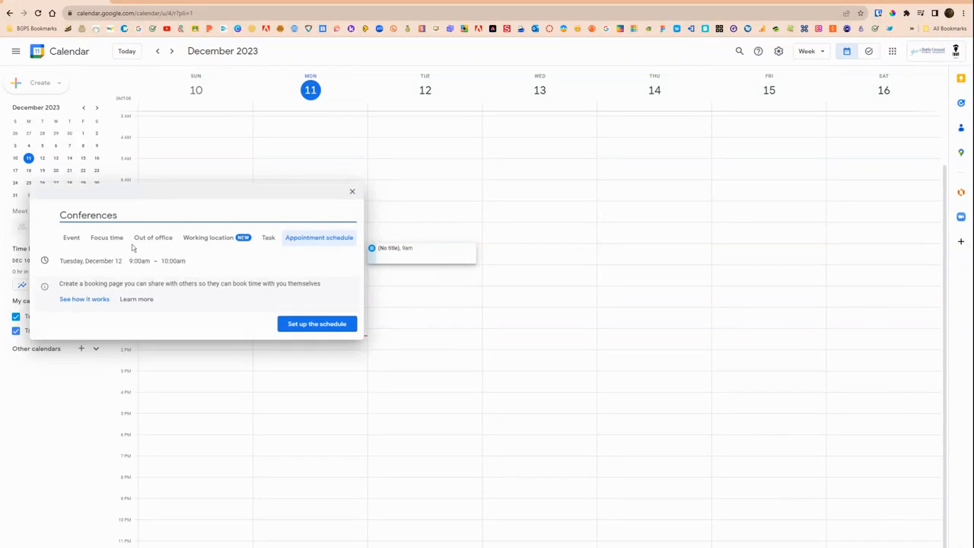
click(310, 326)
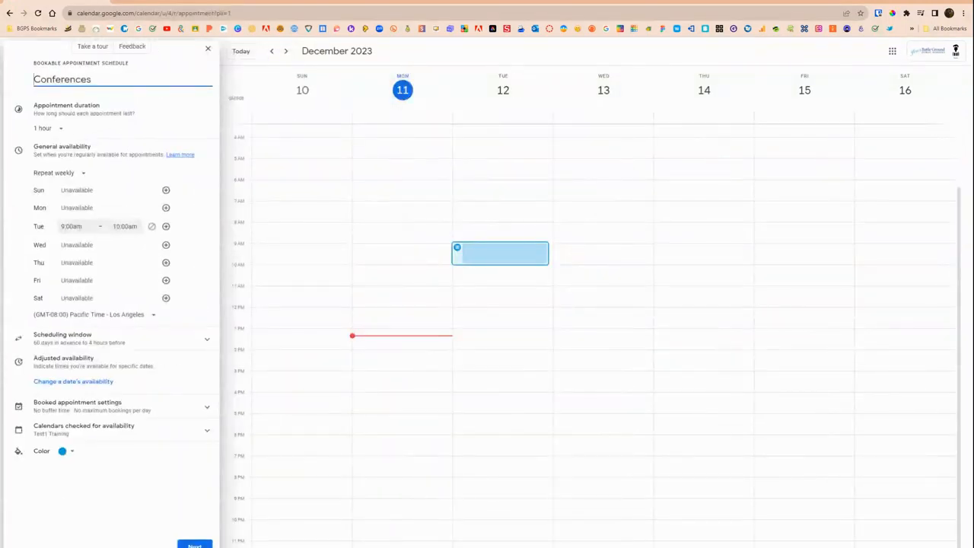
Set the appointment duration to 30 minutes and the end of Tuesday's availability to 11:00am.
click(57, 129)
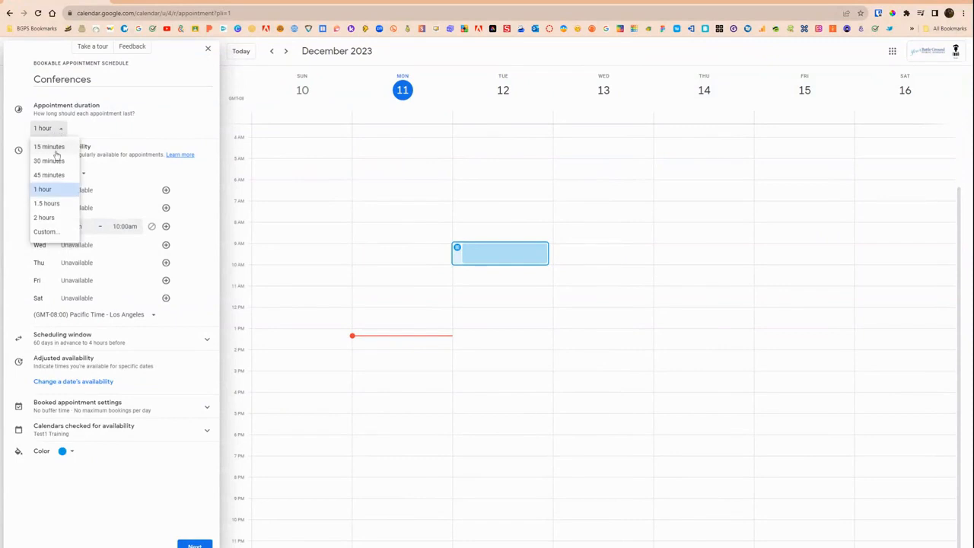
click(57, 163)
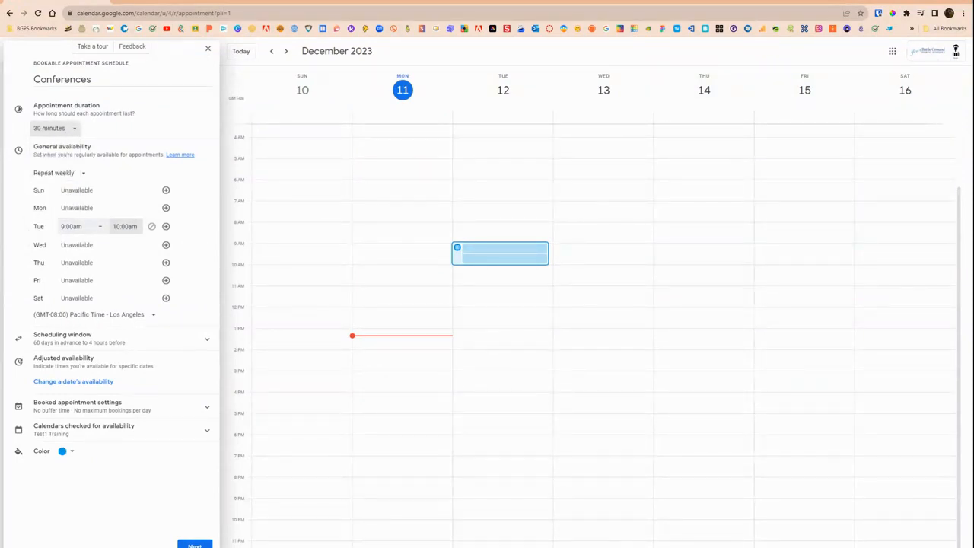
click(125, 226)
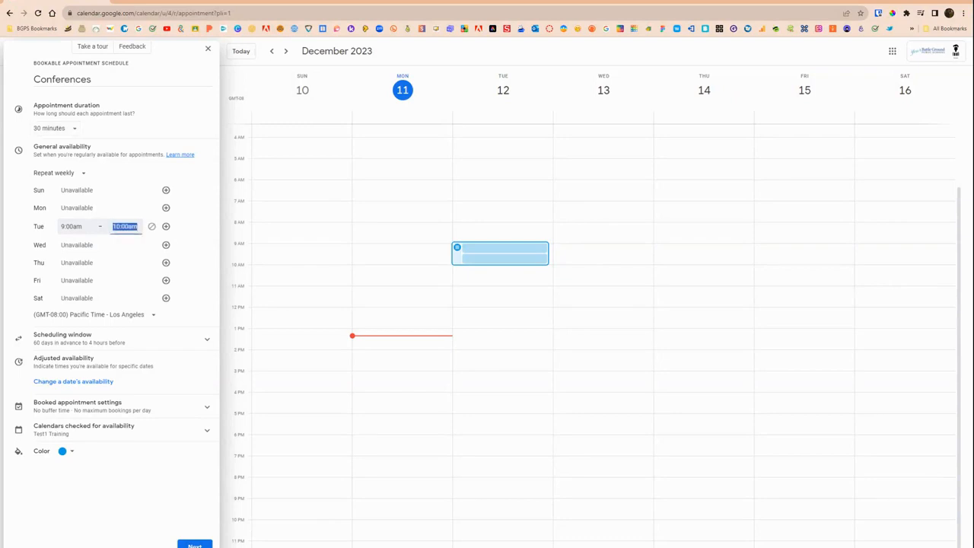
click(128, 316)
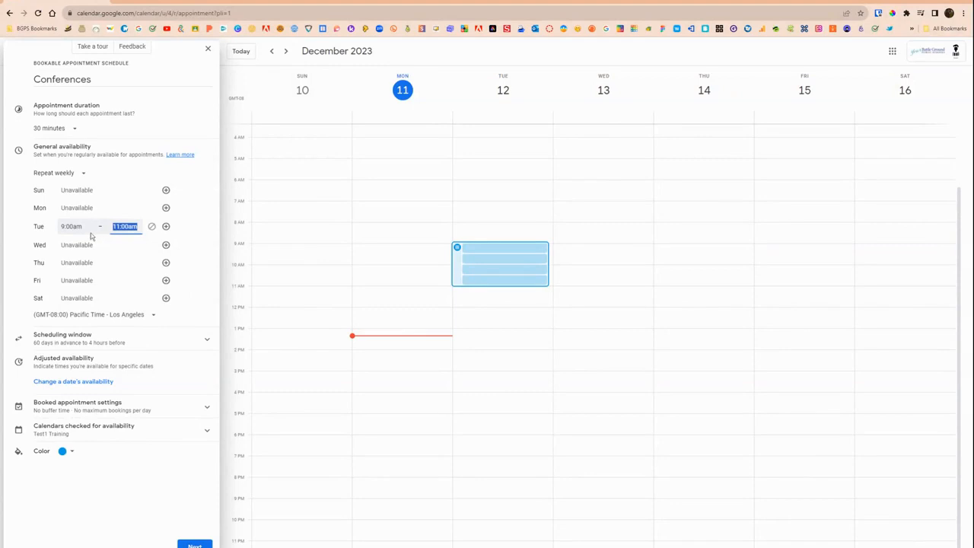
Add a second Tuesday availability period from 12:00pm to 2:00pm.
click(166, 229)
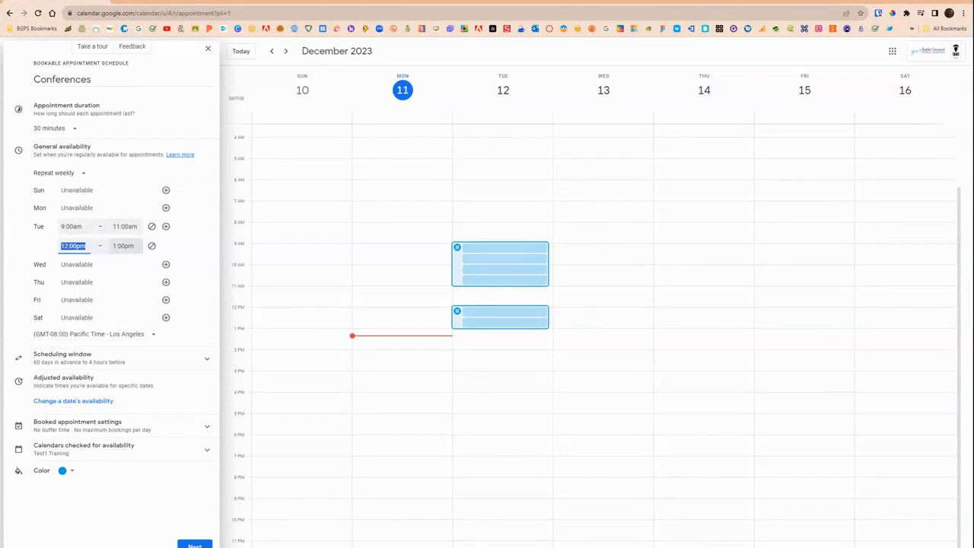
click(123, 245)
click(139, 337)
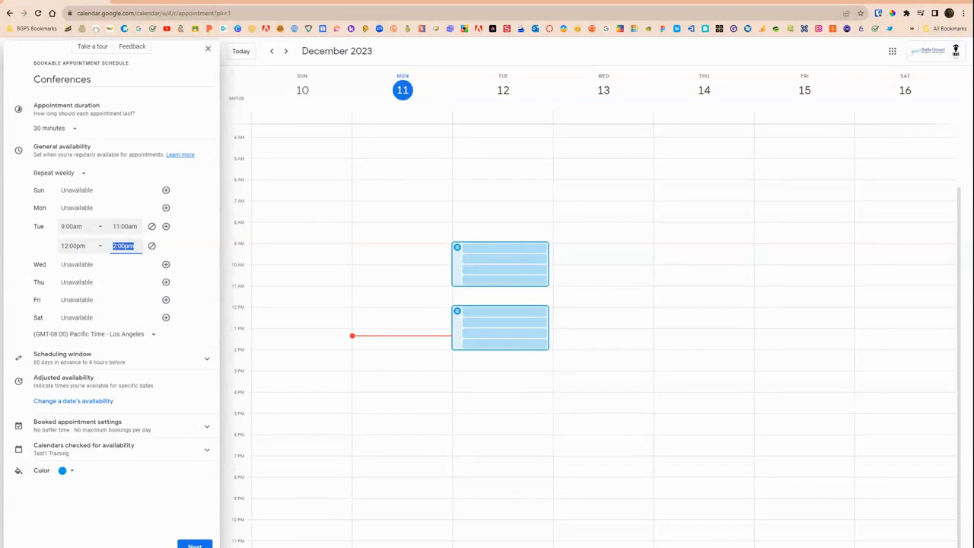
Make Wednesday available for appointments from 9:00am to 10:00am.
click(165, 264)
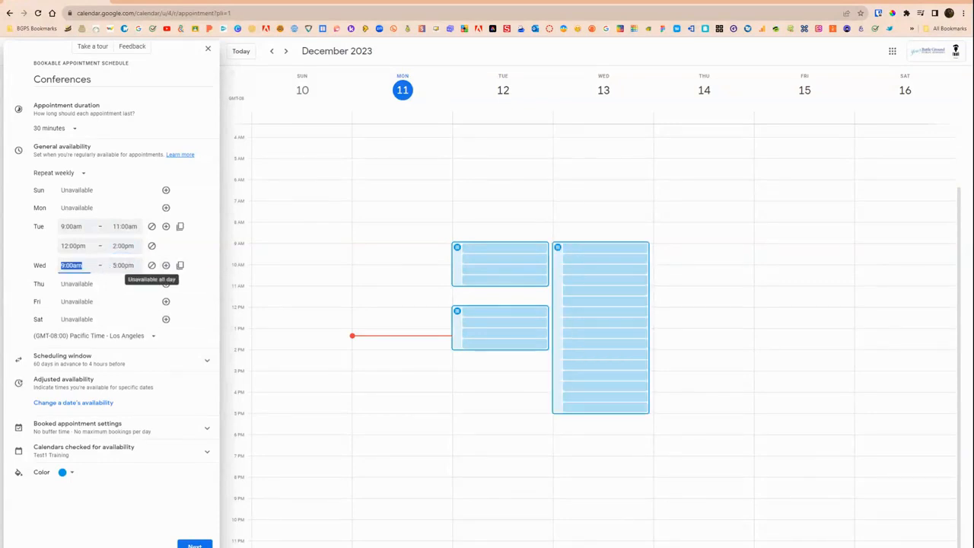
click(122, 264)
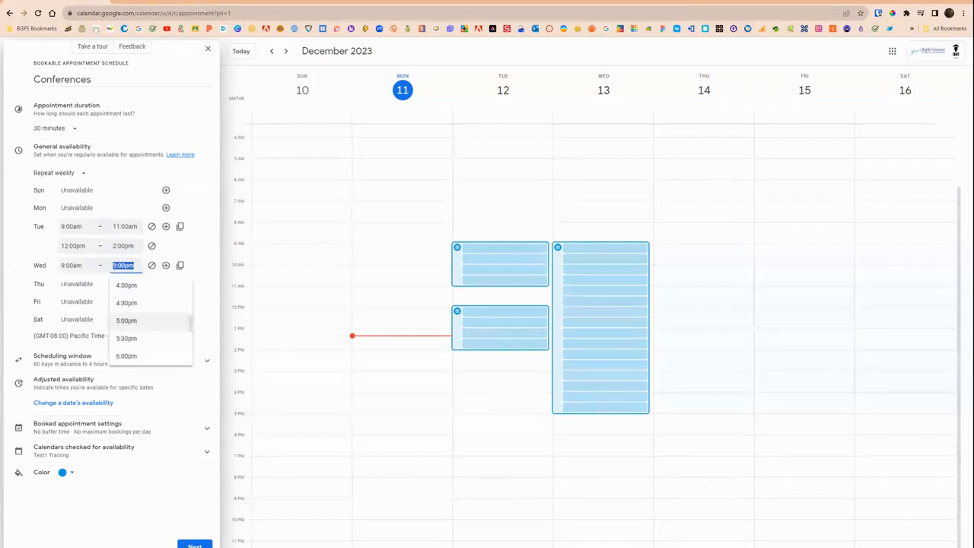
scroll(147, 326, up, 5)
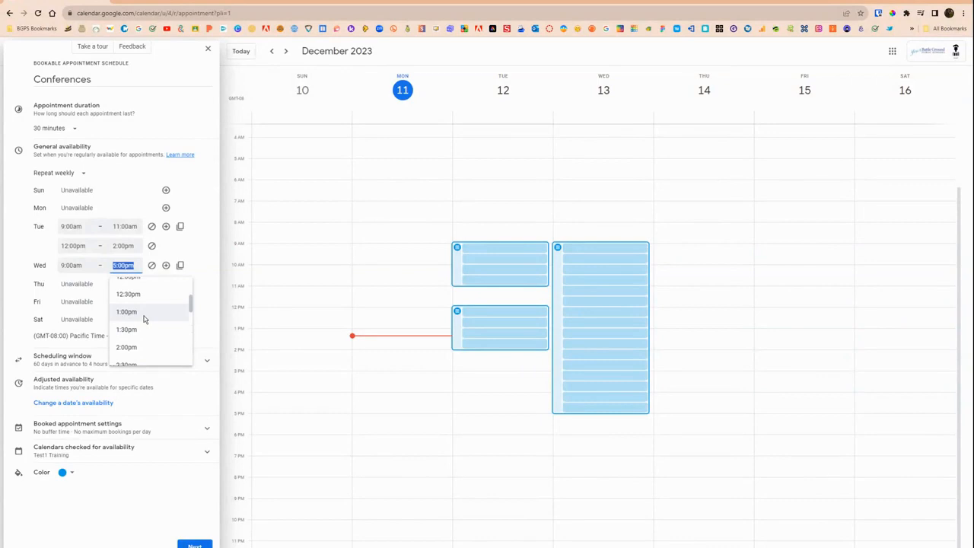
scroll(145, 319, up, 4)
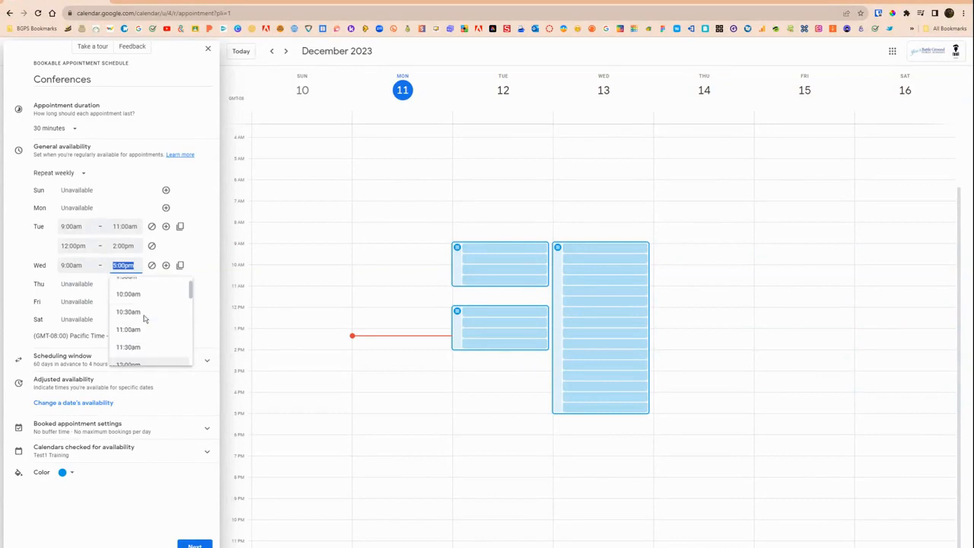
scroll(144, 320, up, 3)
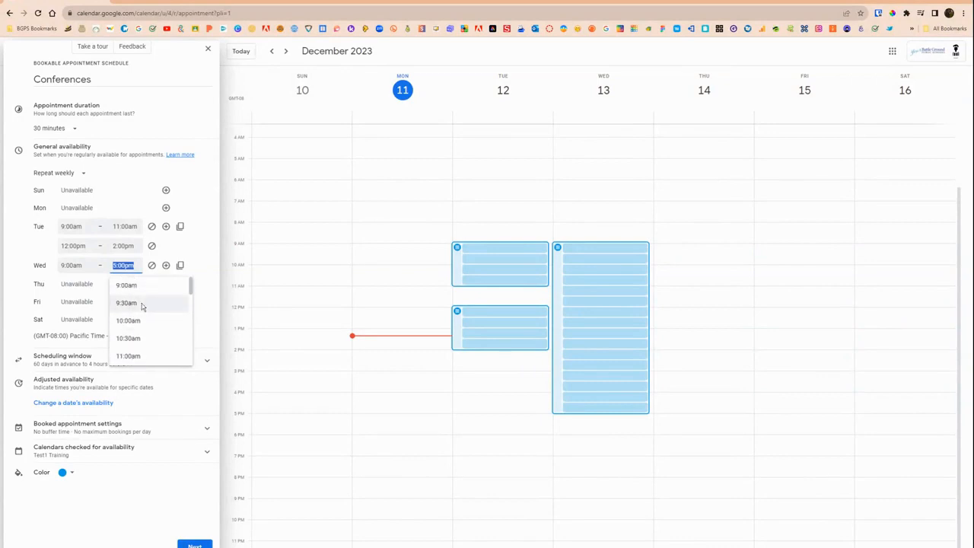
click(141, 322)
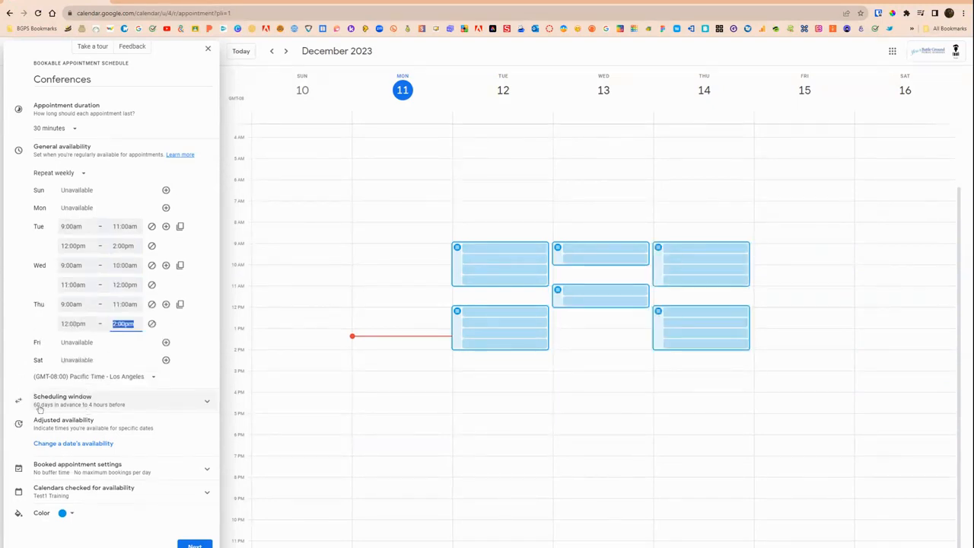
Set the scheduling window's minimum time before an appointment can be booked to 1 hour.
click(121, 401)
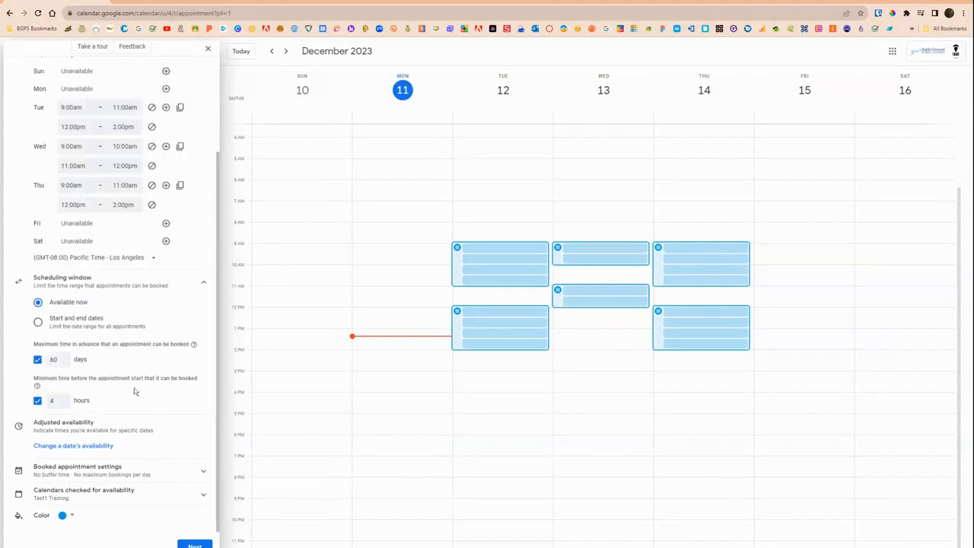
click(64, 404)
click(160, 389)
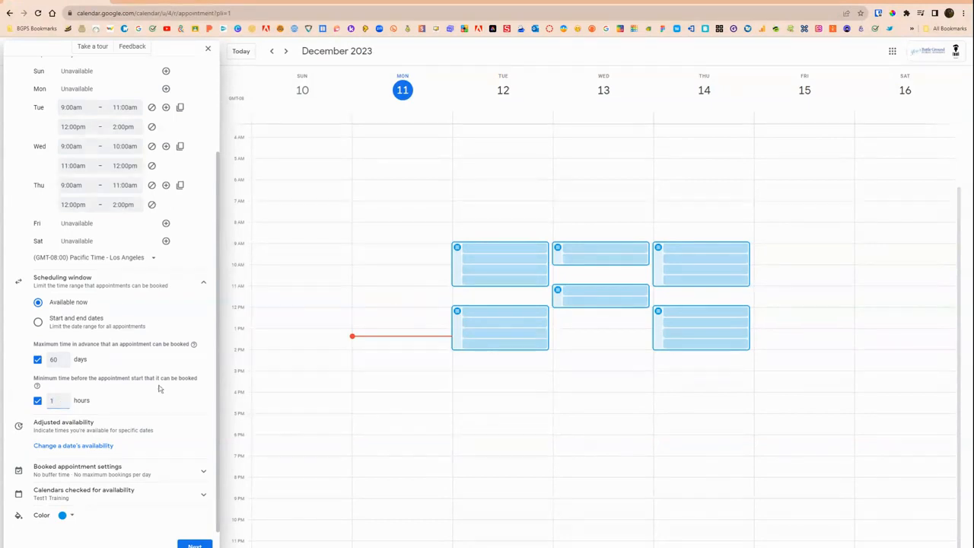
click(203, 282)
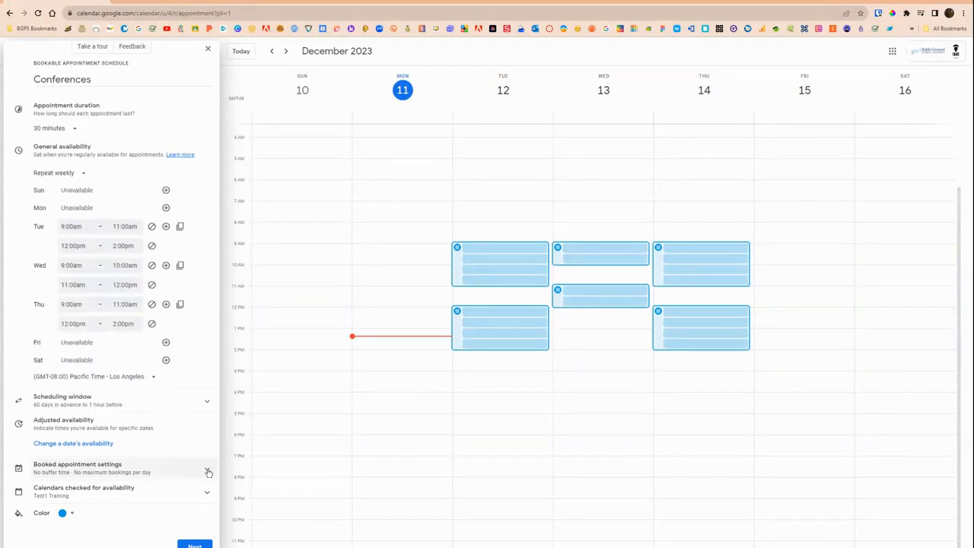
Review the booked appointment settings and the calendars checked for availability.
click(198, 471)
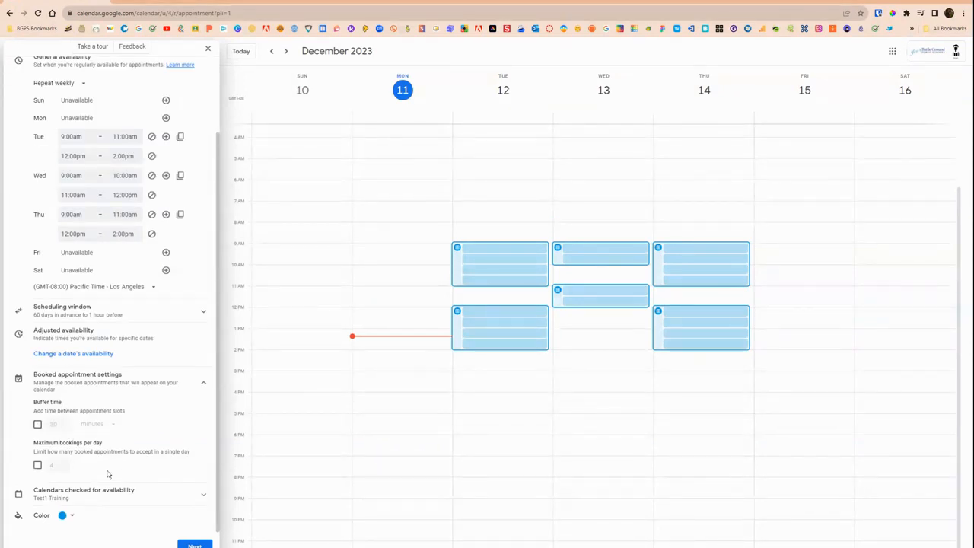
click(204, 387)
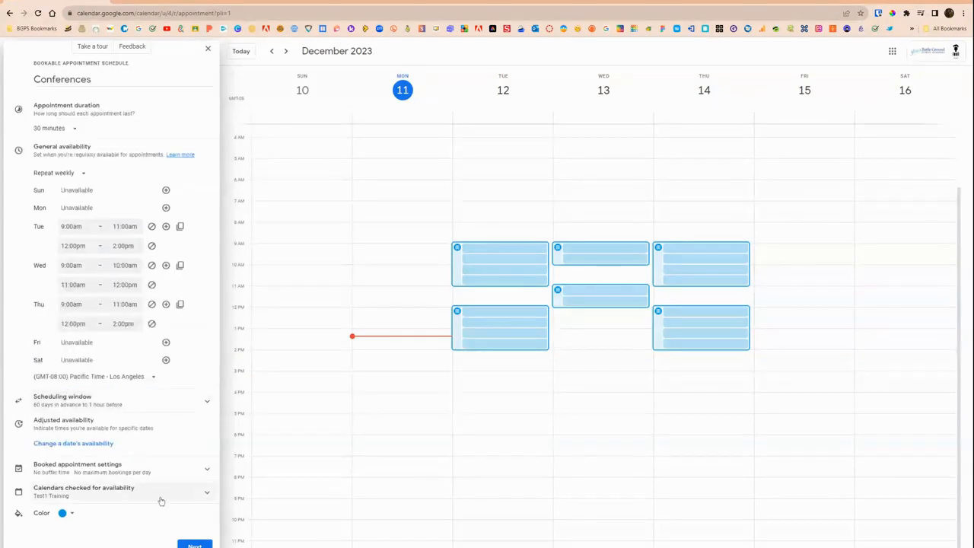
click(208, 495)
scroll(201, 495, down, 3)
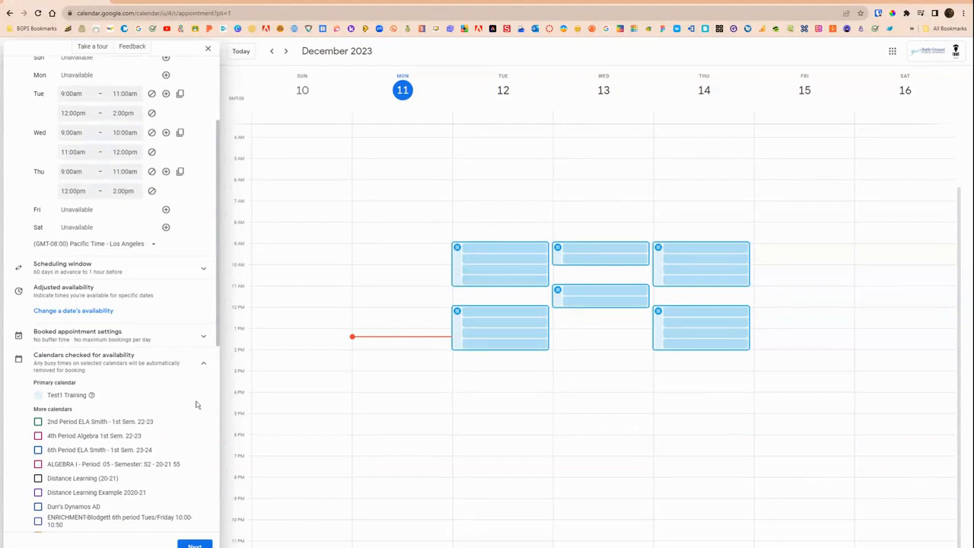
click(203, 362)
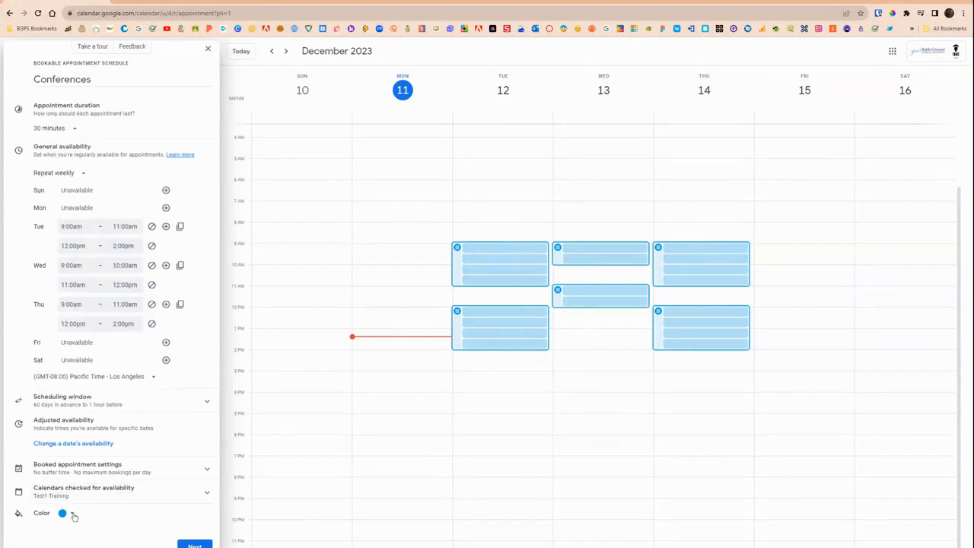
Continue to the booking page details and choose "None / to be specified later" for location and conferencing.
click(195, 545)
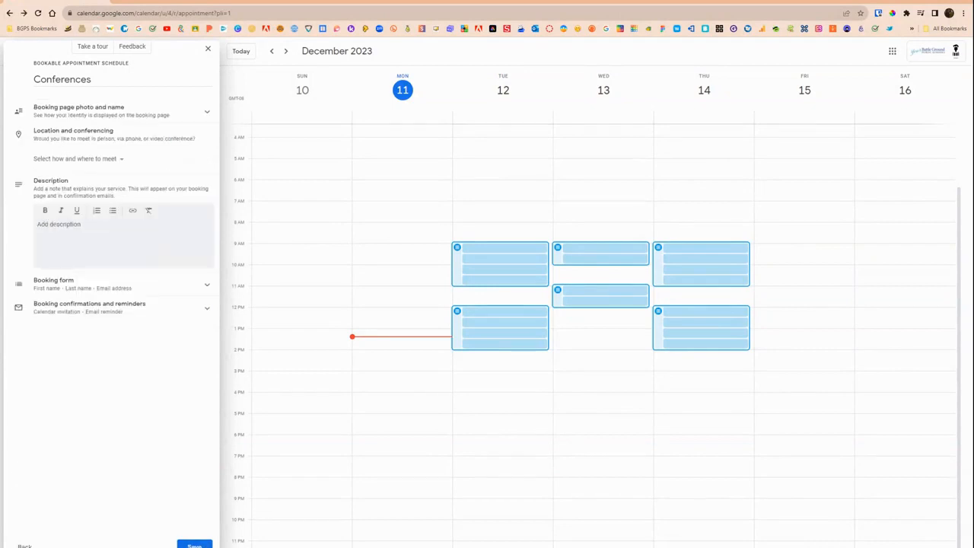
click(120, 159)
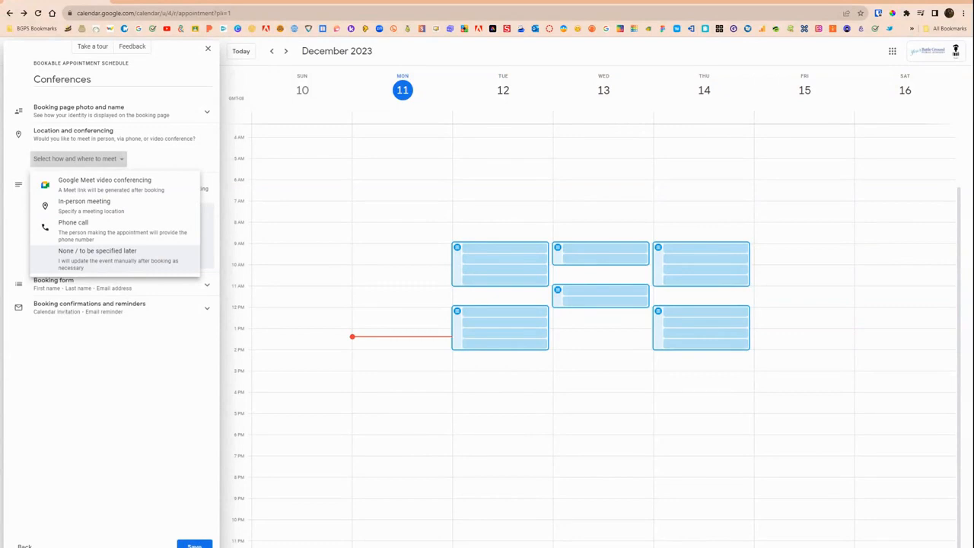
click(109, 257)
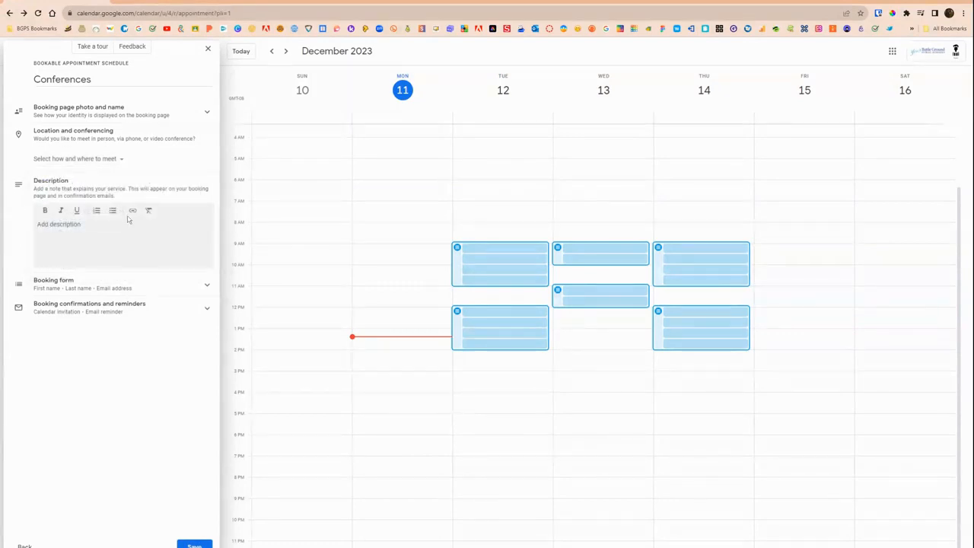
Write a description announcing conference time, asking people to select a time slot and complete the form, and mentioning the notification email and automatic calendar entry.
click(99, 234)
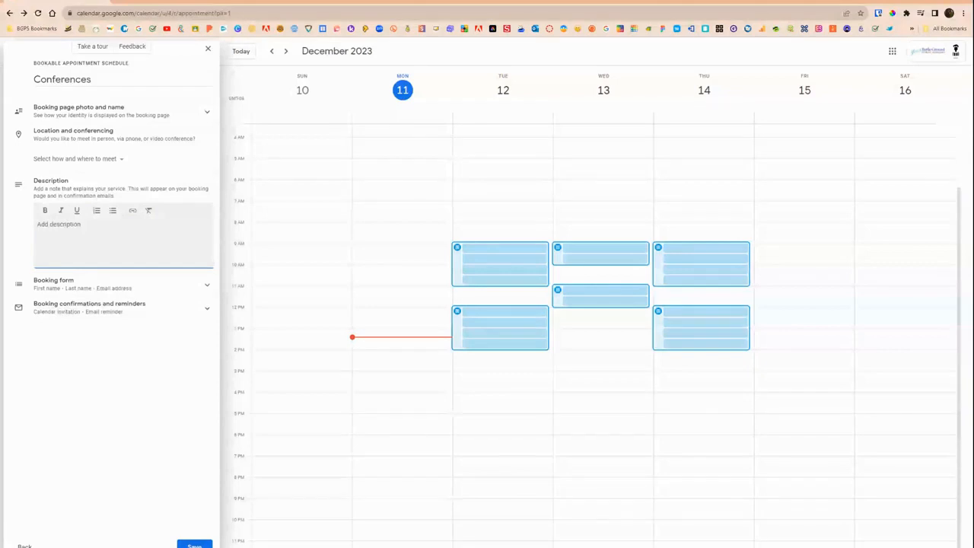
text(()
text(t's conference tim)
text(e! Please sele)
text(ct a time slot)
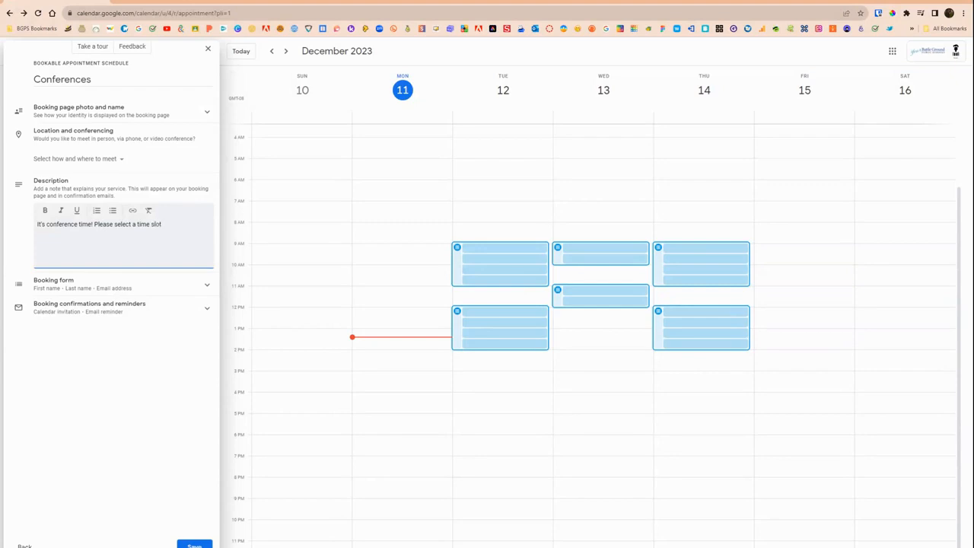
text( that fits your schedu)
text(le and enter i)
text(n the information in the form. It will send you a notification email with the information and it will be automatically added to your calendar)
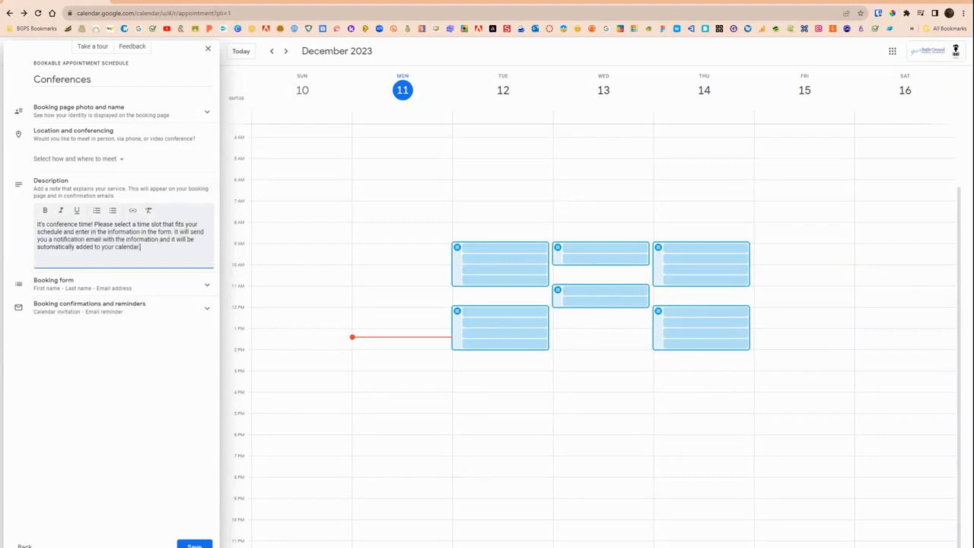
text(.)
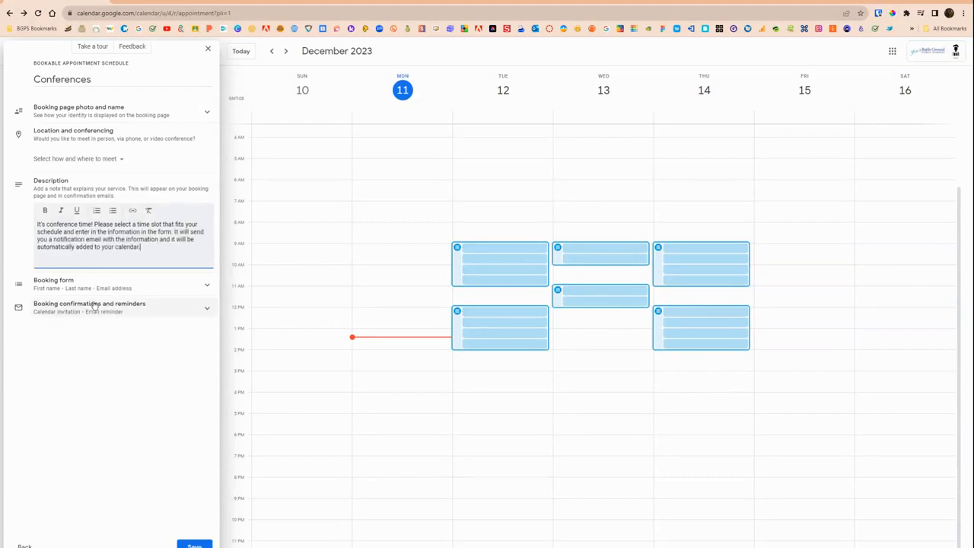
Add a required custom item named "Student Name" to the booking form.
click(208, 285)
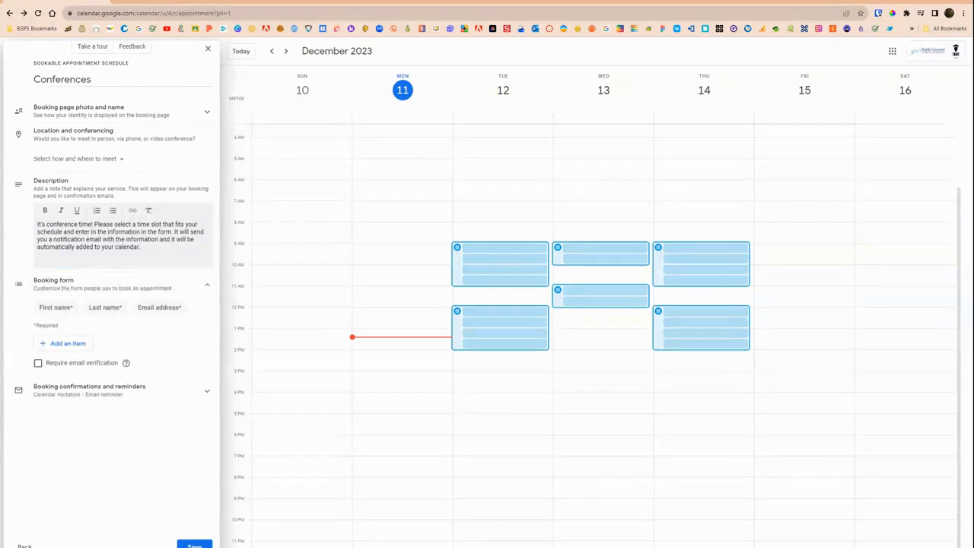
click(63, 346)
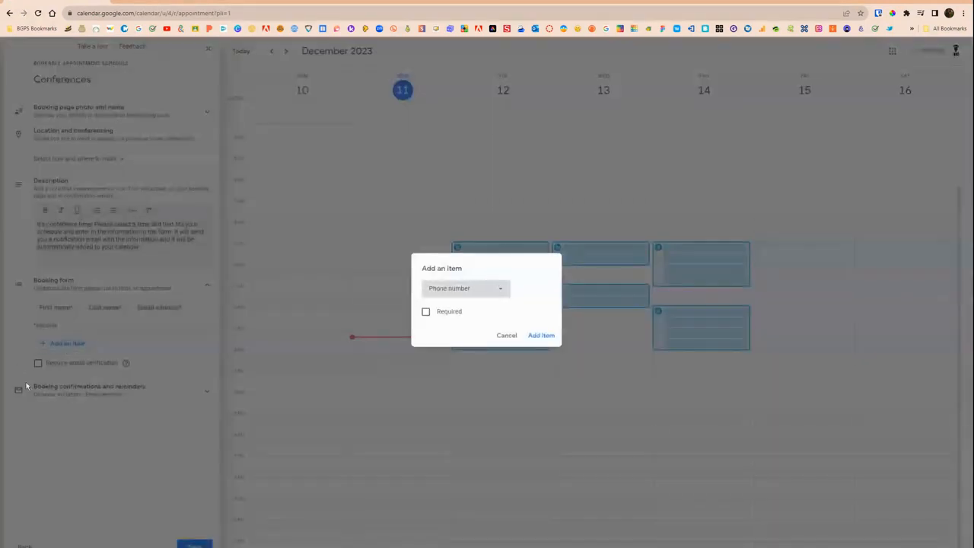
click(491, 289)
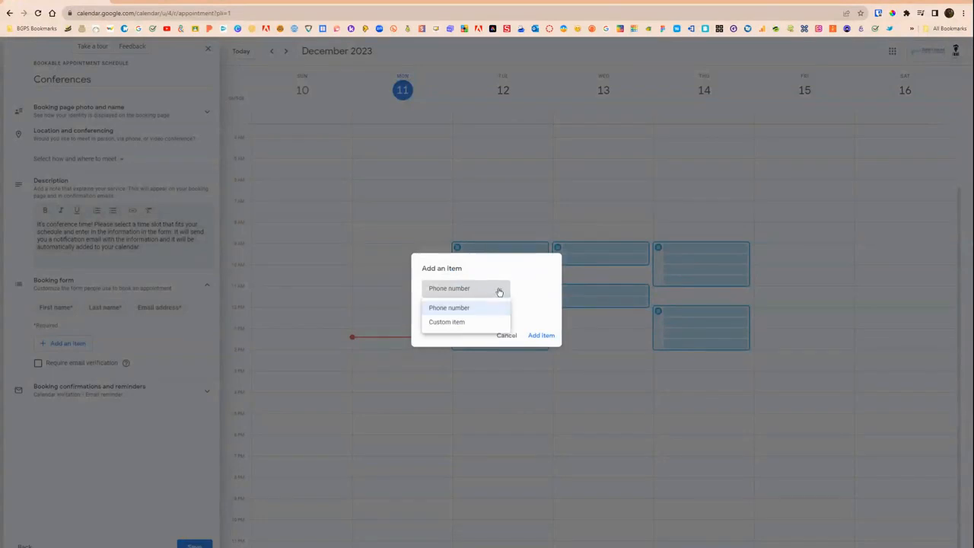
click(438, 328)
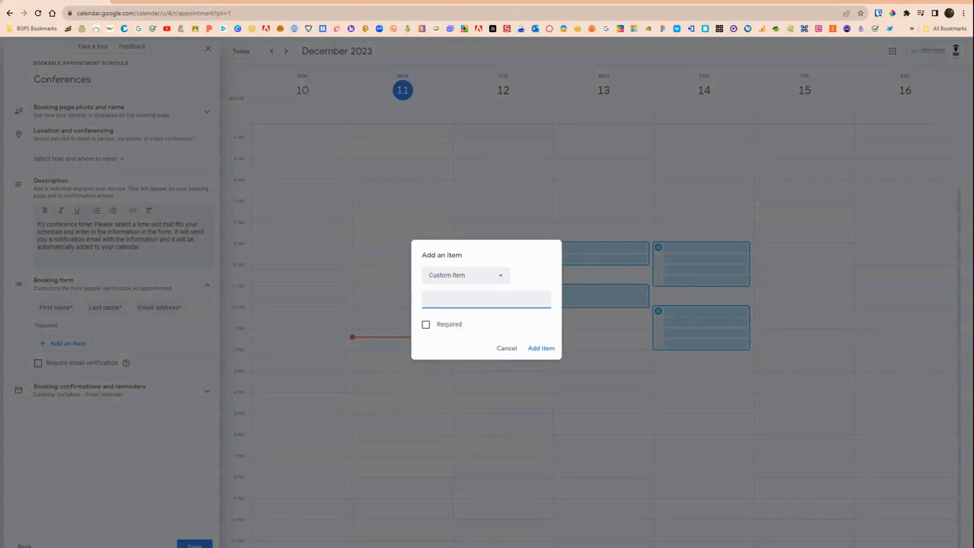
text(Student Name)
click(426, 324)
click(538, 349)
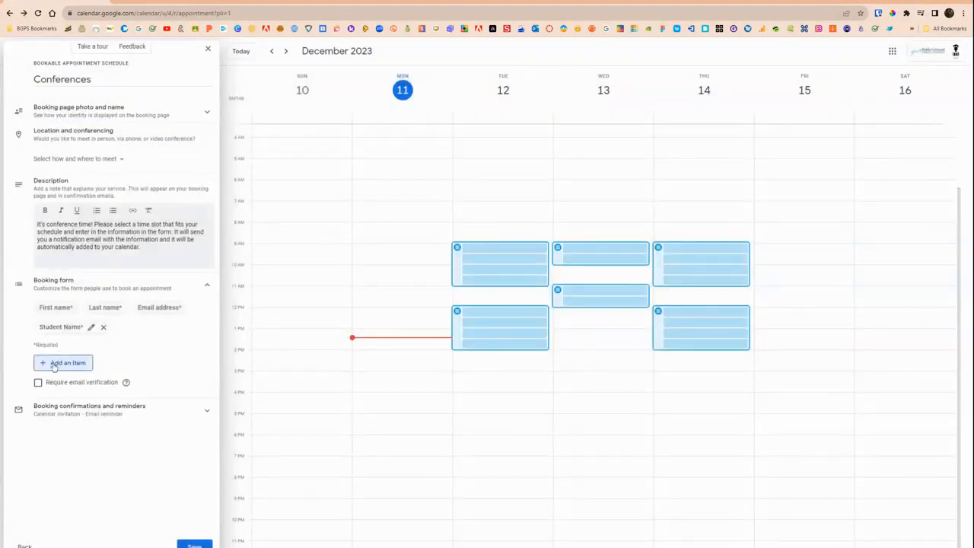
Add a required custom item named "Class Period" to the booking form.
click(75, 366)
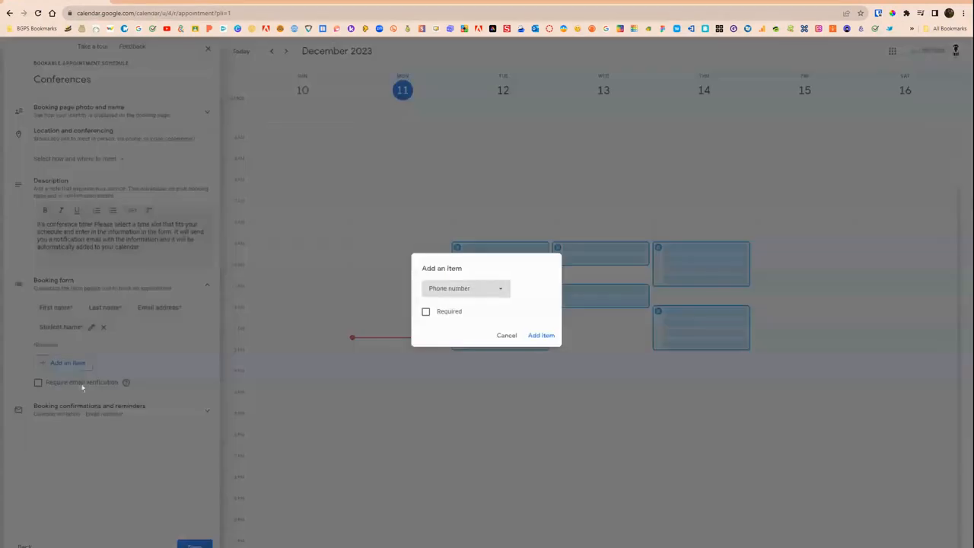
click(468, 290)
click(462, 322)
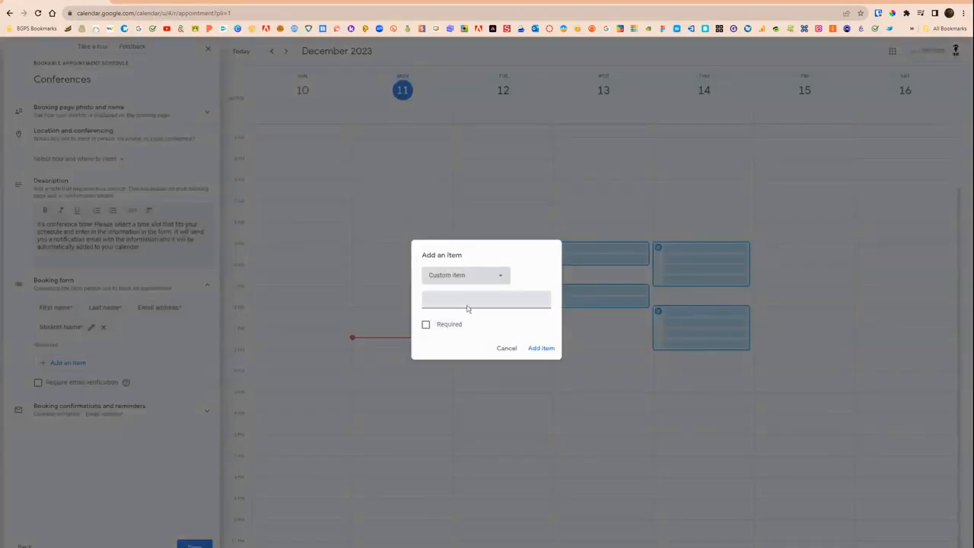
text(Class Period)
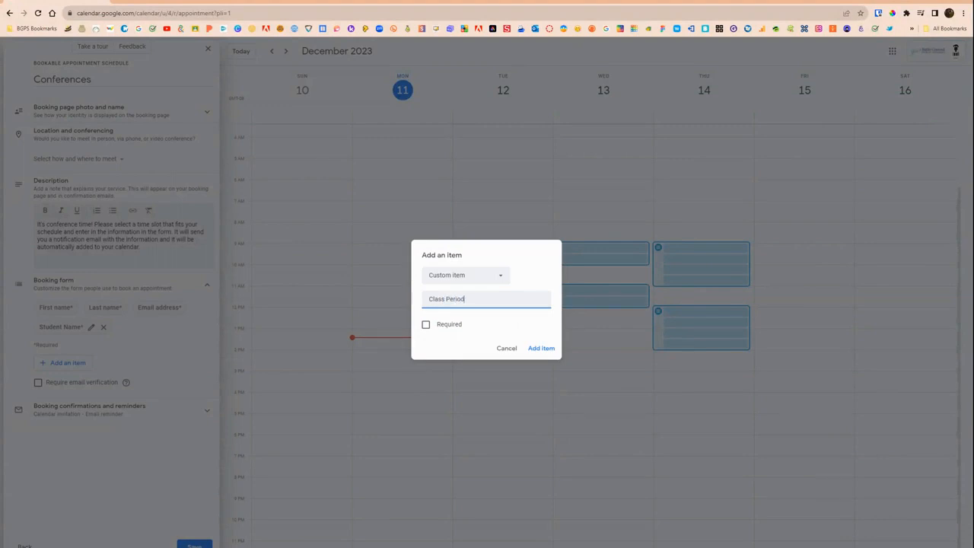
click(426, 324)
click(542, 348)
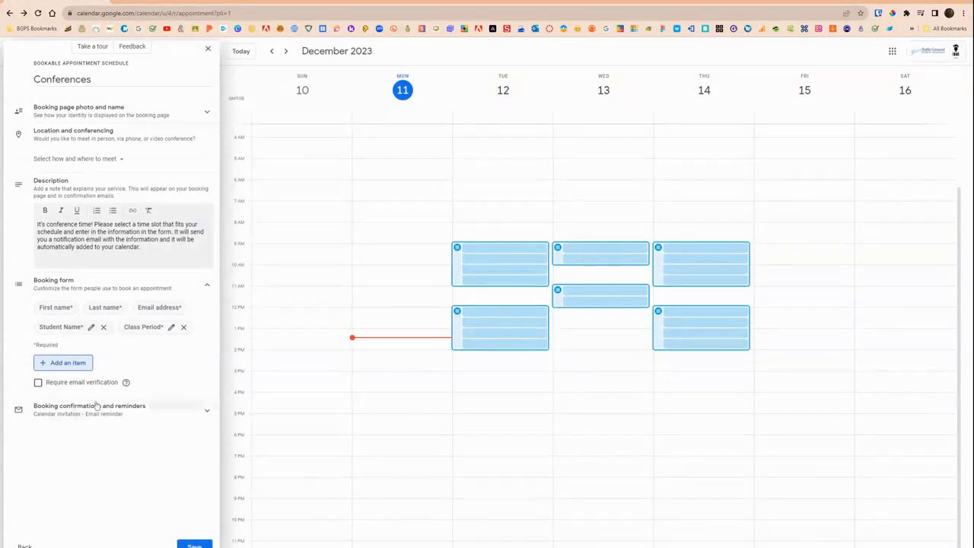
Check the booking confirmations and reminders, save the Conferences appointment schedule, and open its booking page.
mouse_move(127, 385)
click(207, 410)
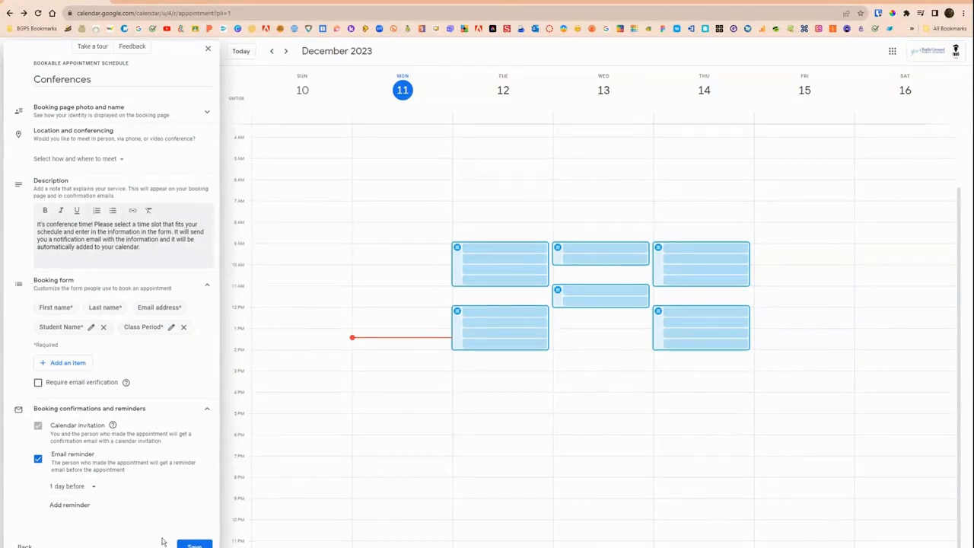
click(194, 544)
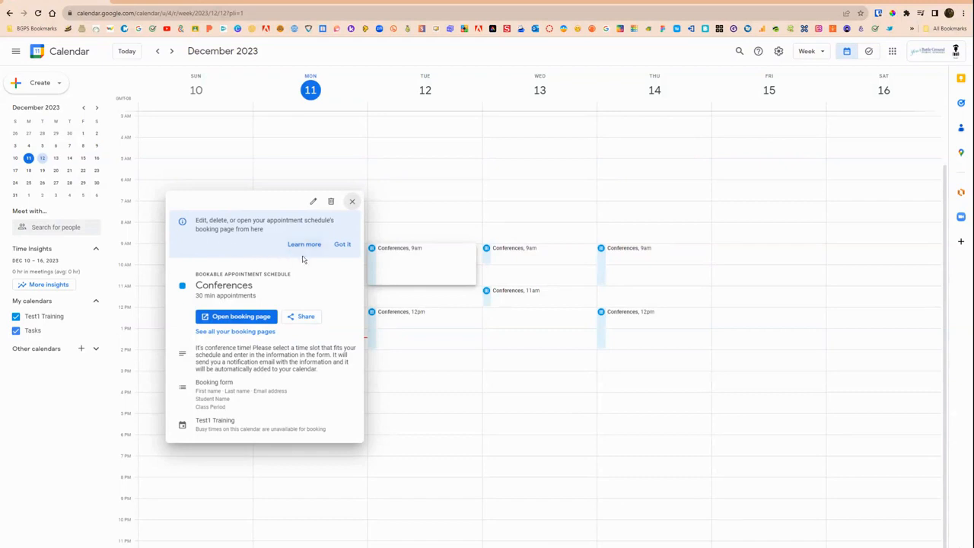
click(342, 245)
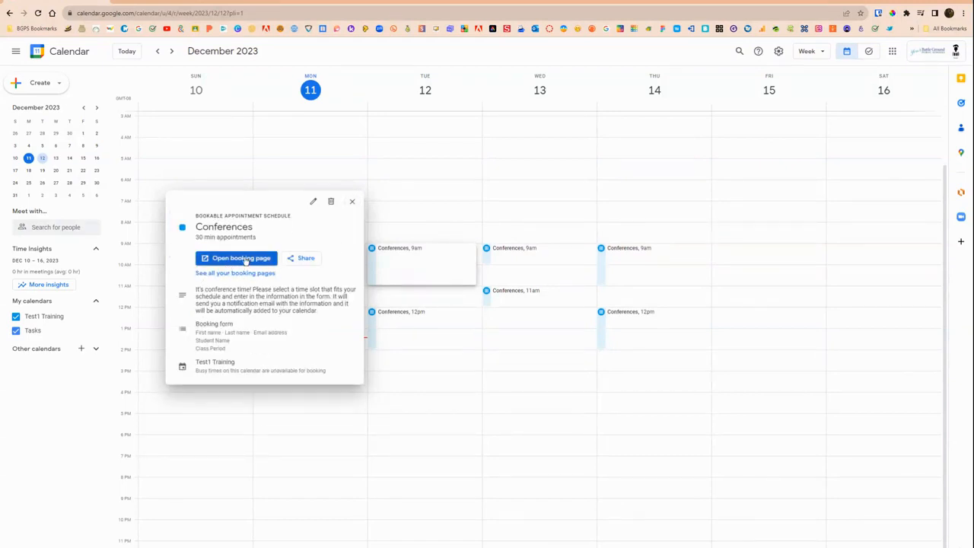
click(238, 258)
Open the saved Conferences schedule for editing and look at the repeat options of its general availability.
click(314, 204)
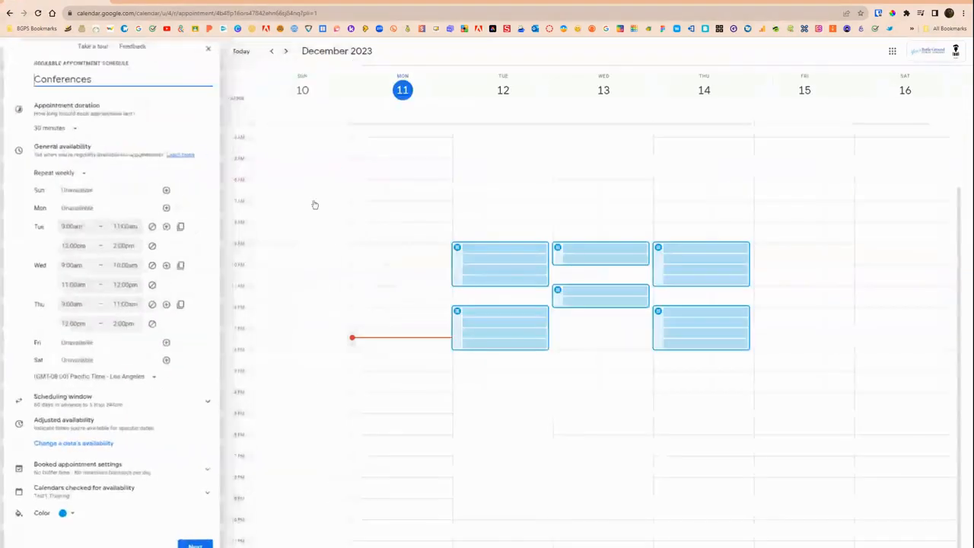
click(78, 175)
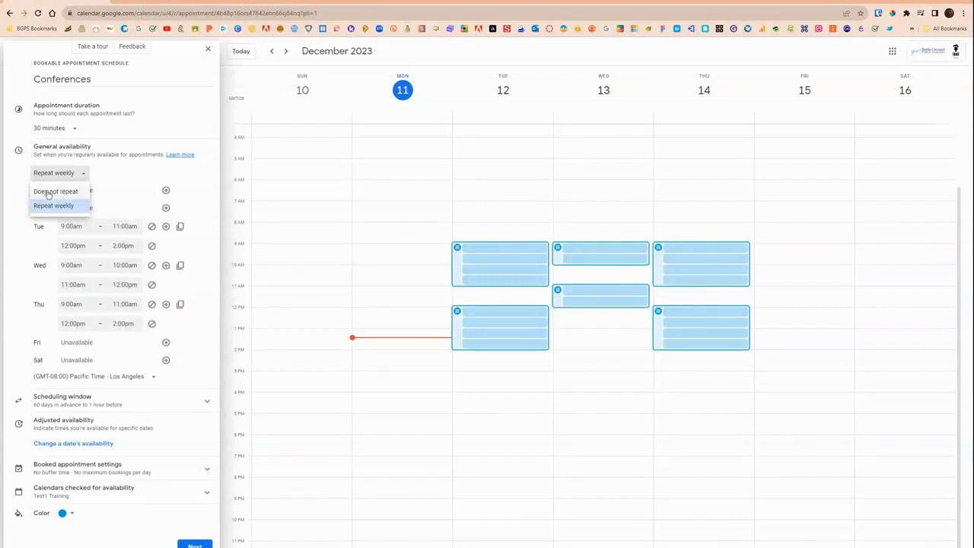
click(116, 175)
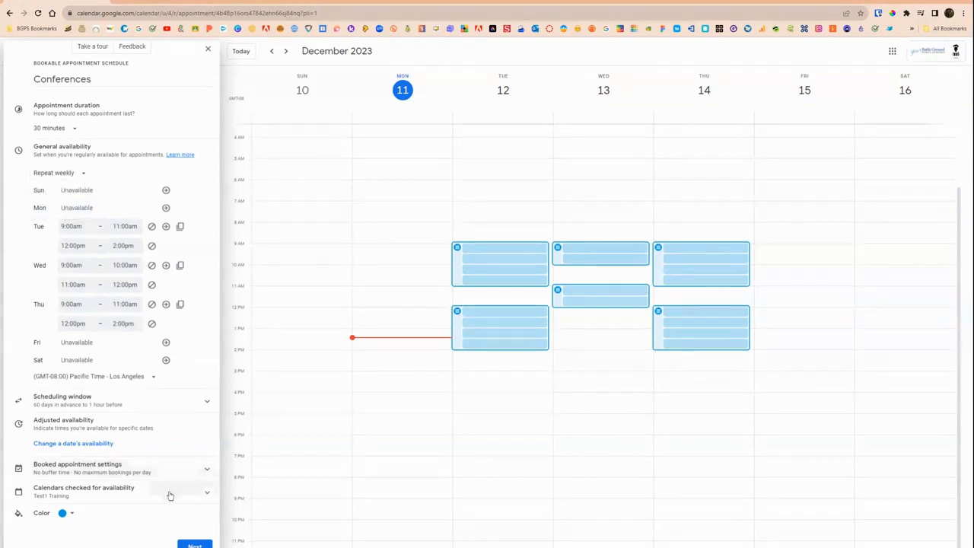
Add an adjusted availability entry for Dec 13, 2023 and remove it again.
click(103, 444)
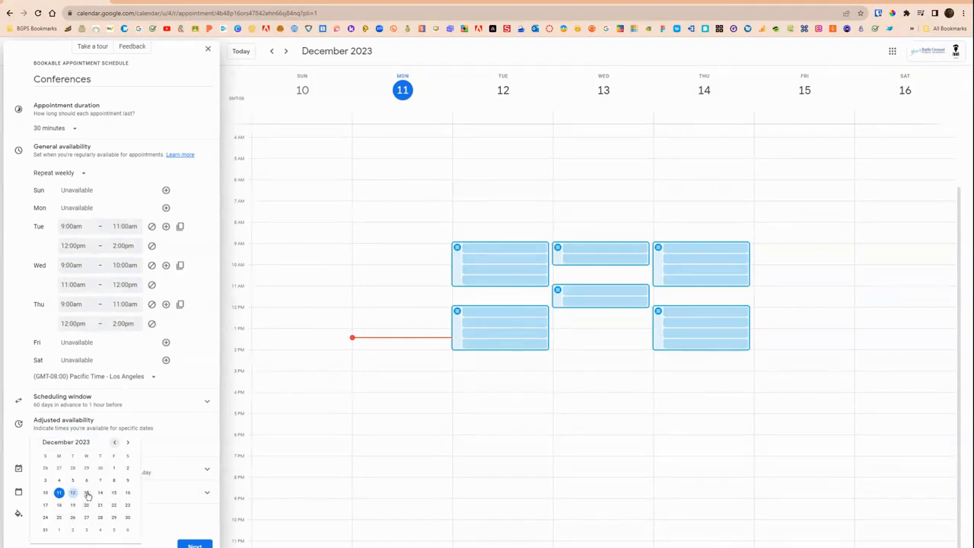
click(86, 492)
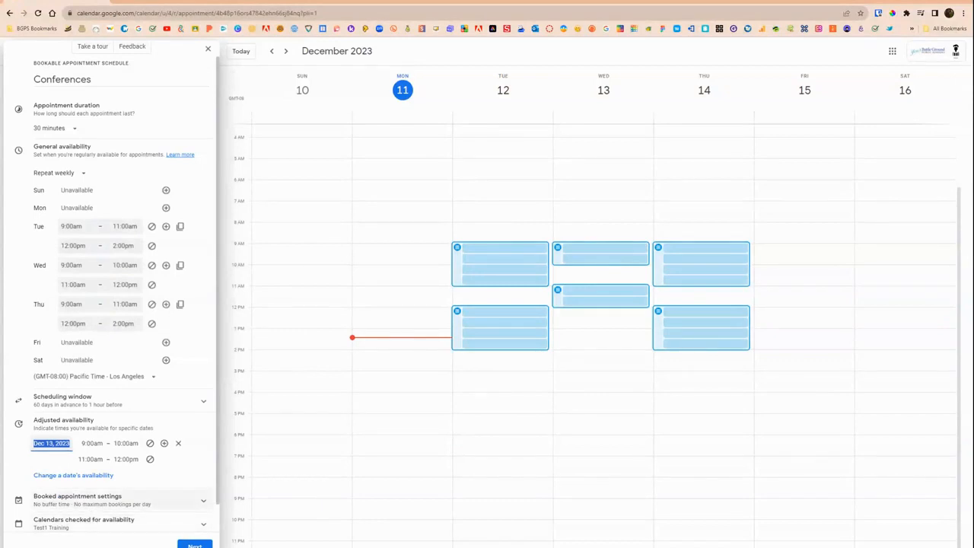
click(178, 445)
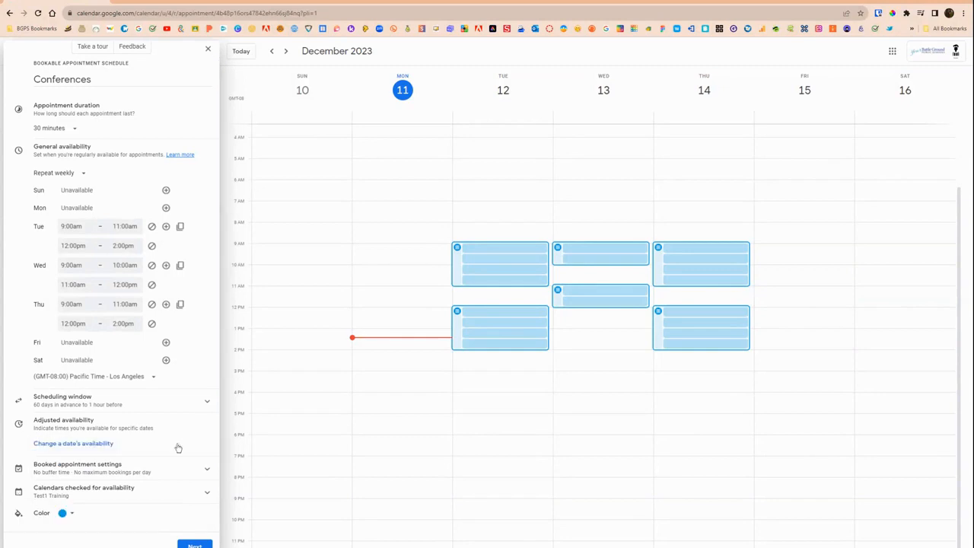
Try "Does not repeat" for the availability, restore "Repeat weekly", and close the schedule editor without saving.
click(80, 173)
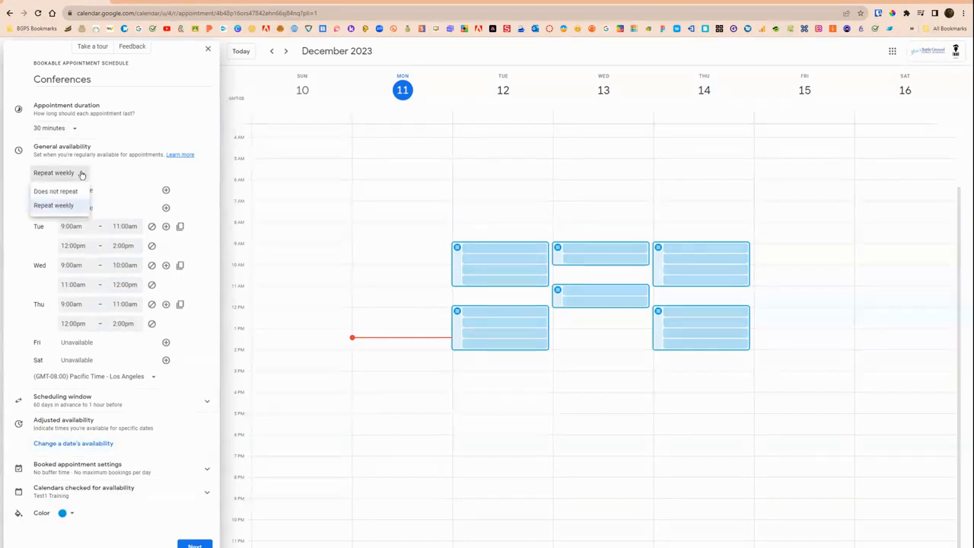
click(78, 192)
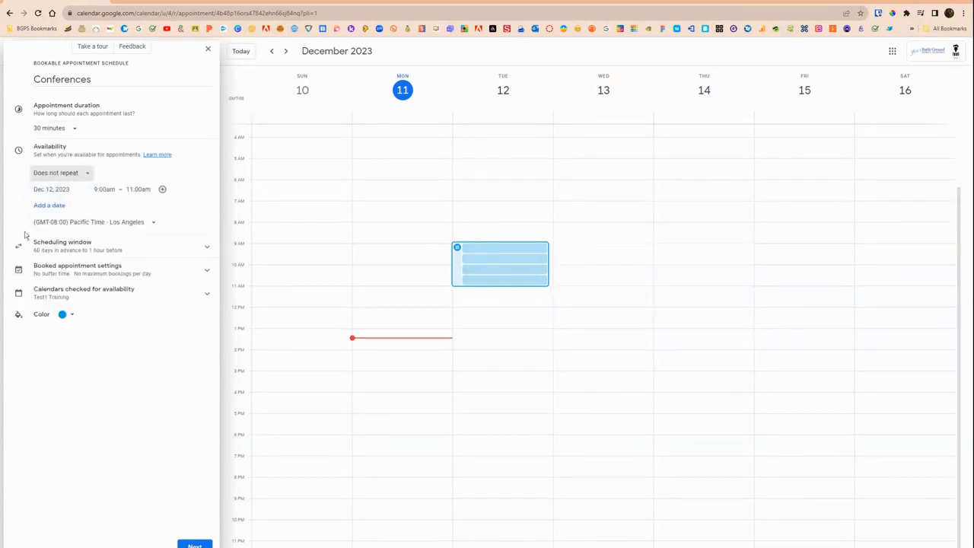
click(80, 174)
click(65, 207)
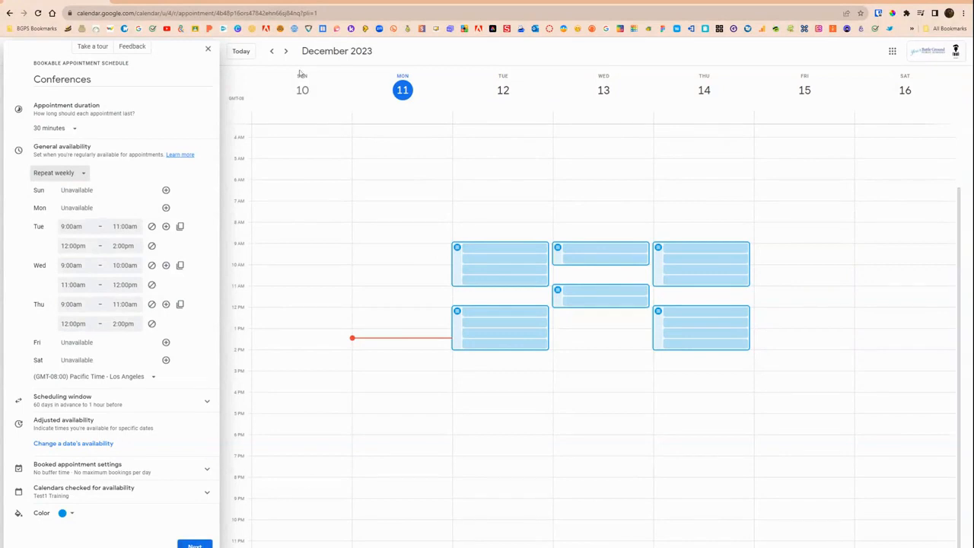
click(208, 48)
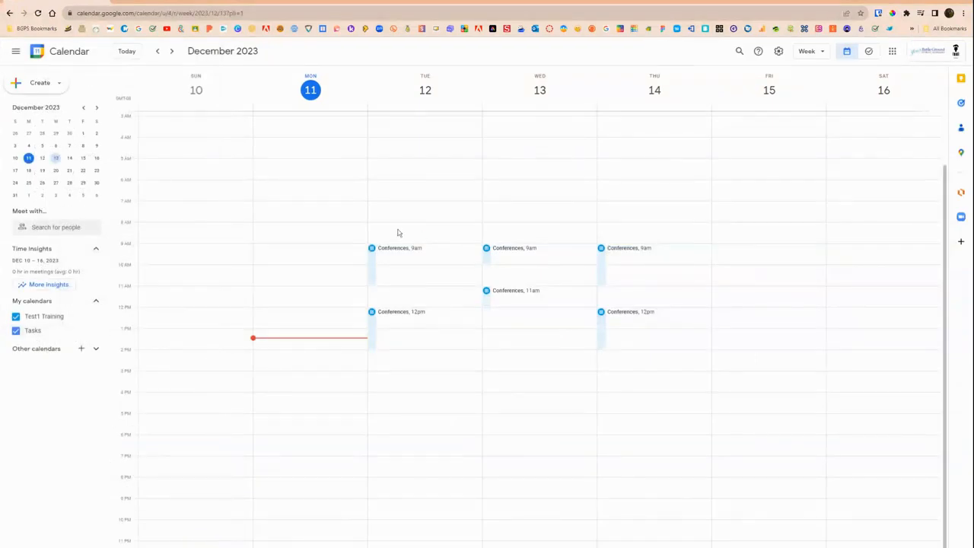
Open the sharing options from Tuesday's 9am Conferences block and inspect the link settings for a single booking page.
click(392, 256)
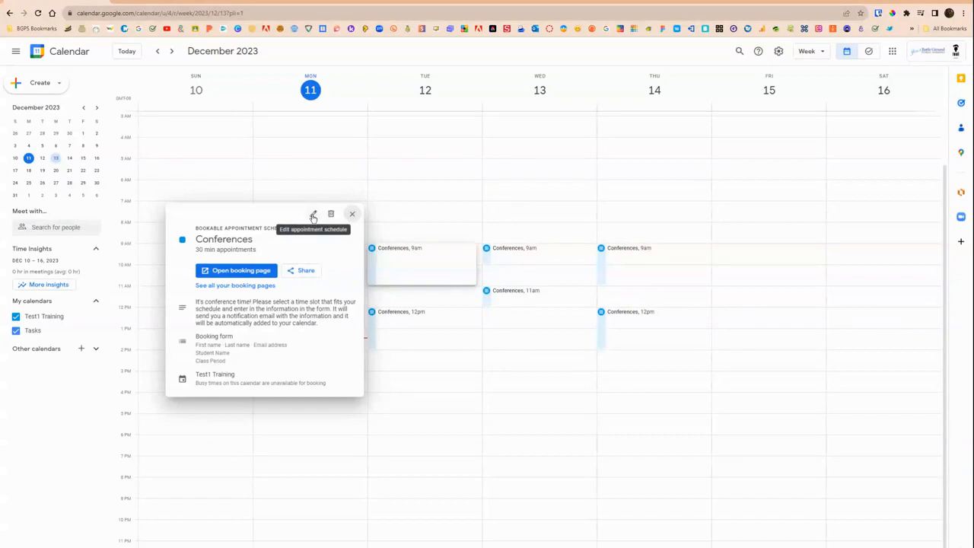
click(294, 273)
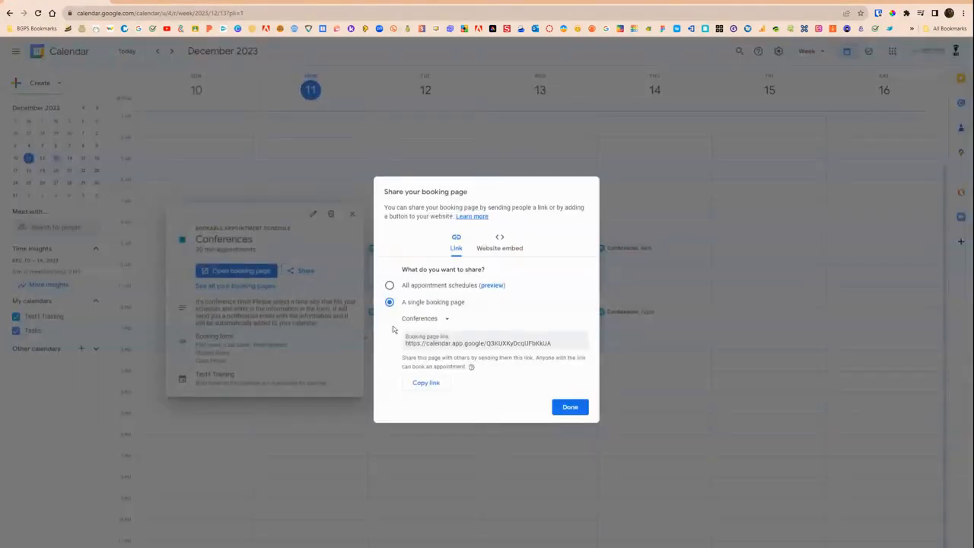
click(429, 320)
click(429, 319)
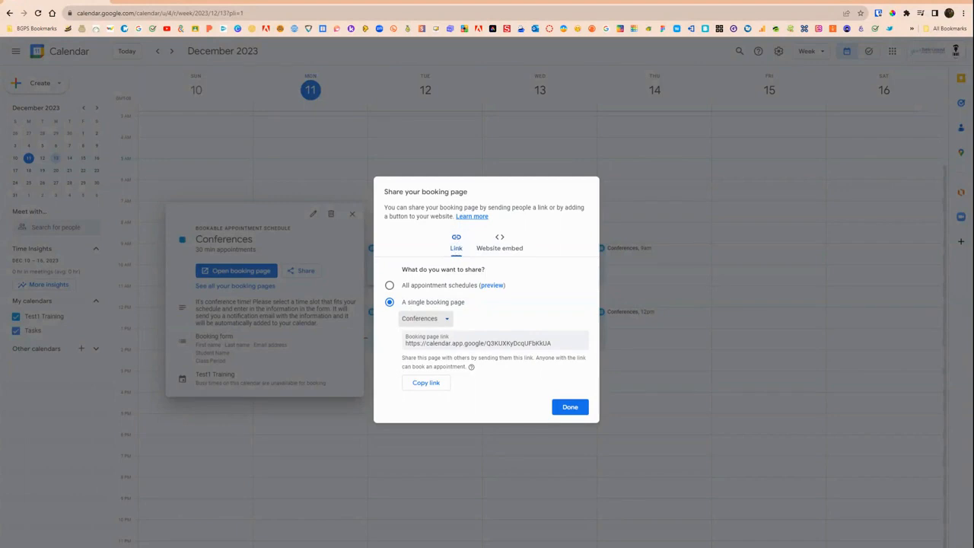
Examine the website embed options, preview the "Book an appointment" popup button, and finish sharing on the link option.
click(499, 242)
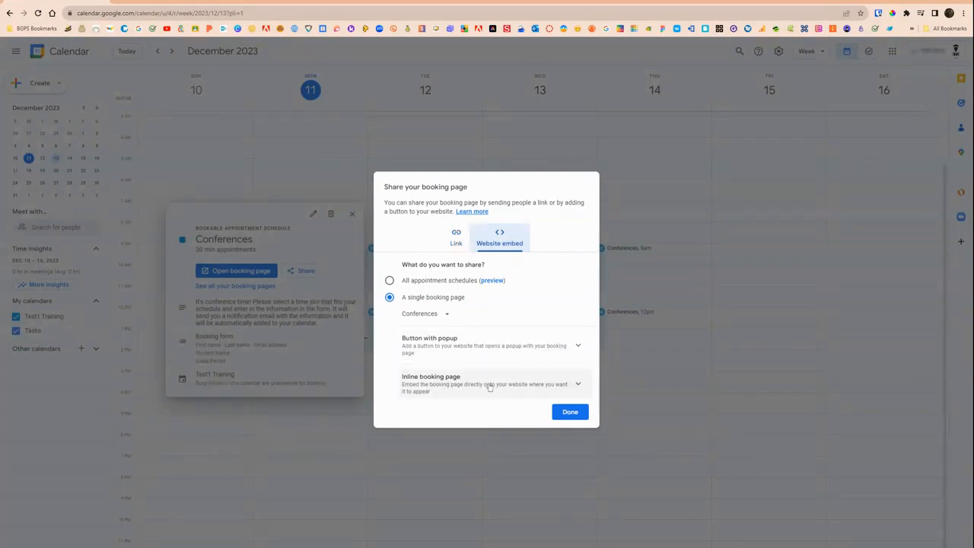
click(579, 347)
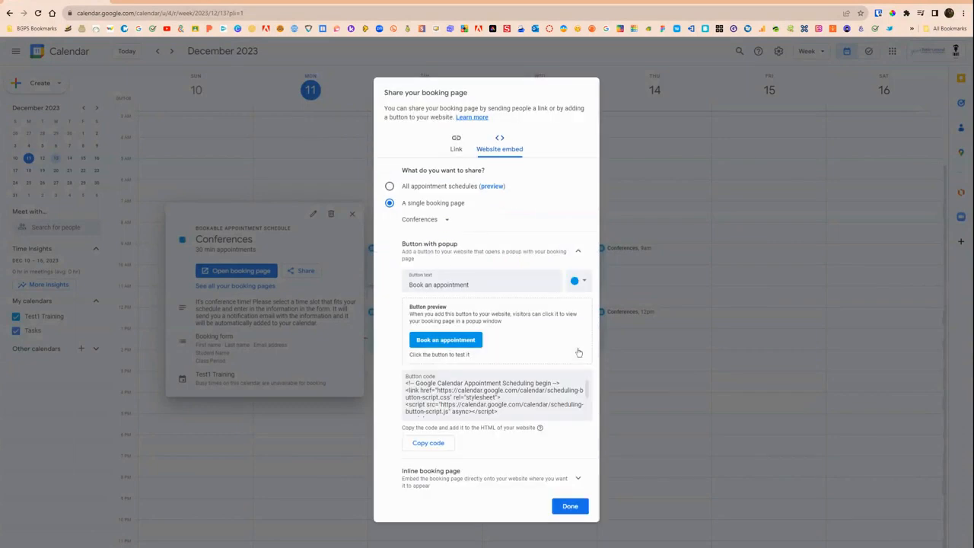
click(464, 346)
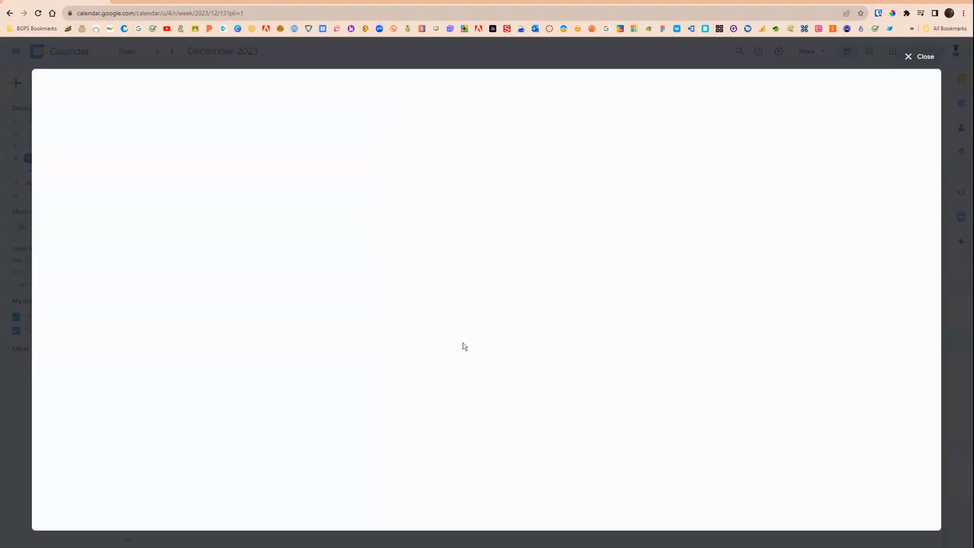
click(913, 57)
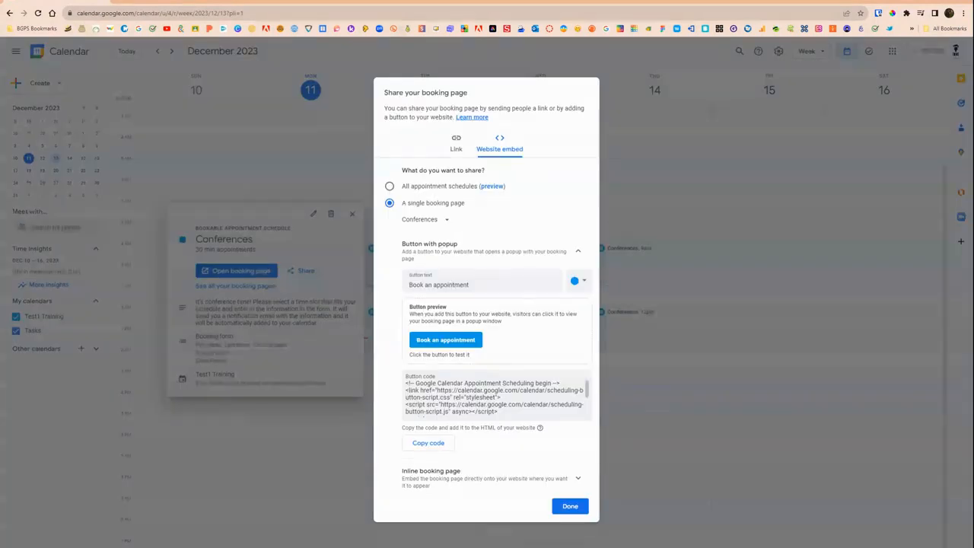
click(577, 250)
click(456, 238)
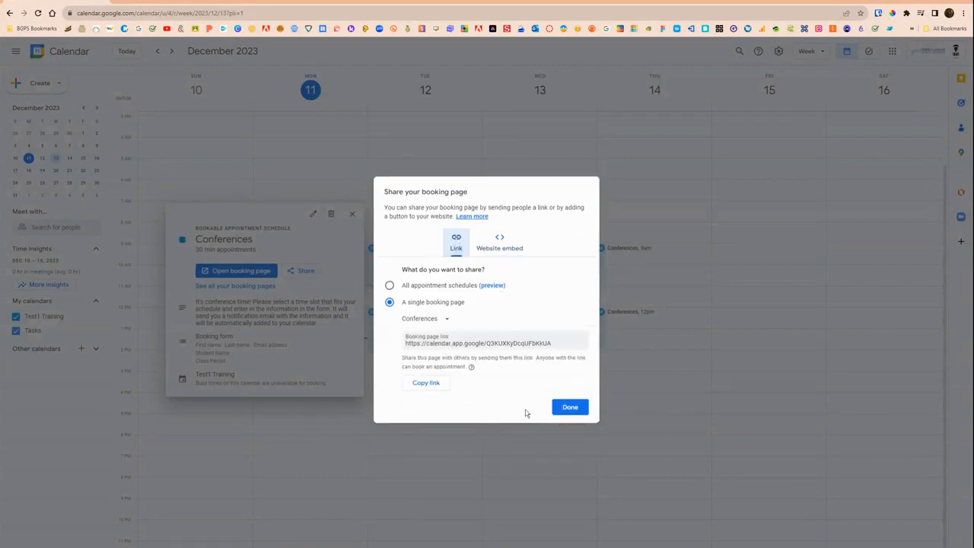
click(570, 407)
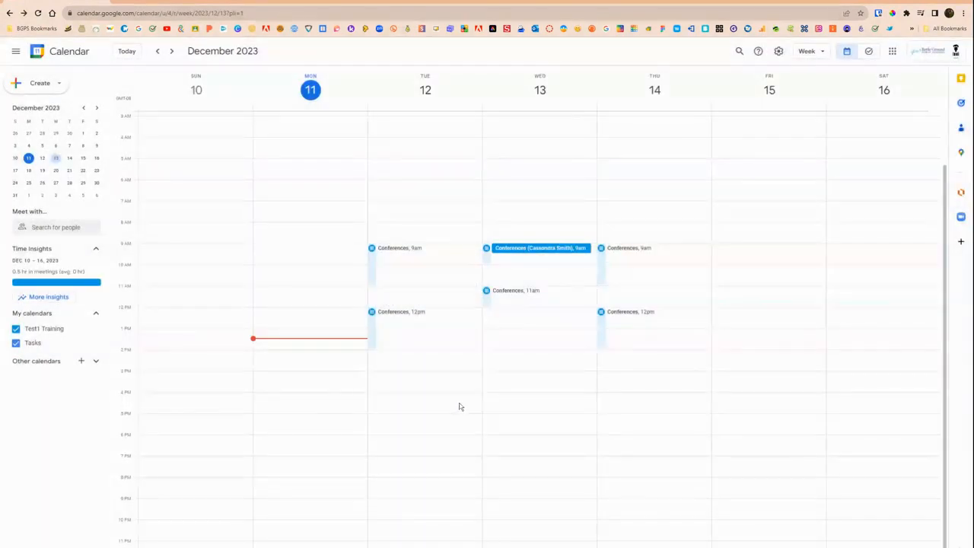
Examine the details of the booked 9am appointment on Wednesday, December 13, and compare them with that day's Conferences schedule blocks.
click(532, 249)
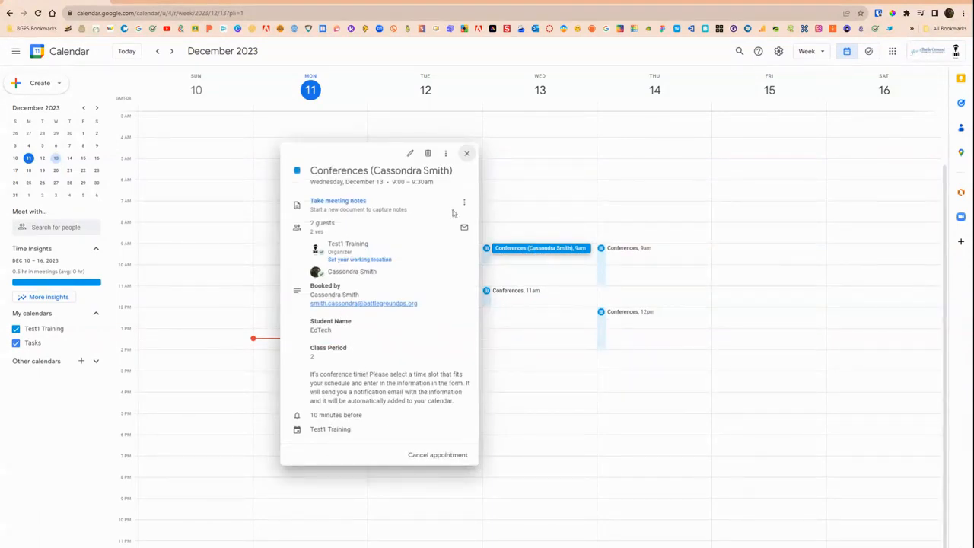
click(470, 154)
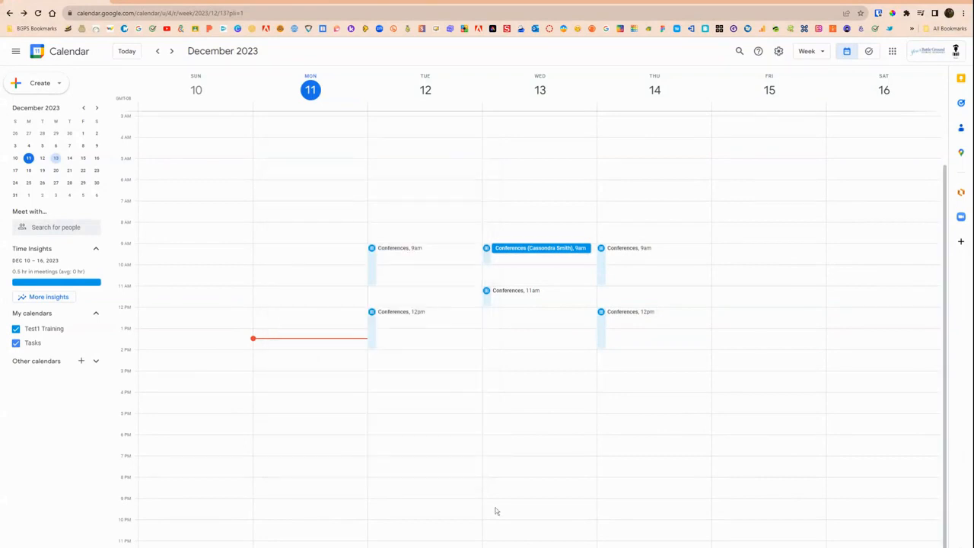
click(489, 259)
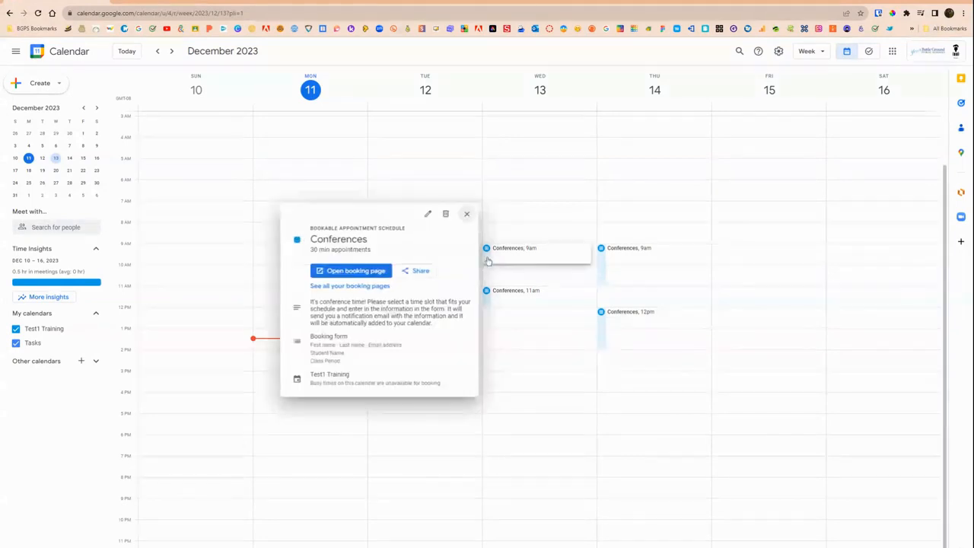
click(467, 213)
click(500, 297)
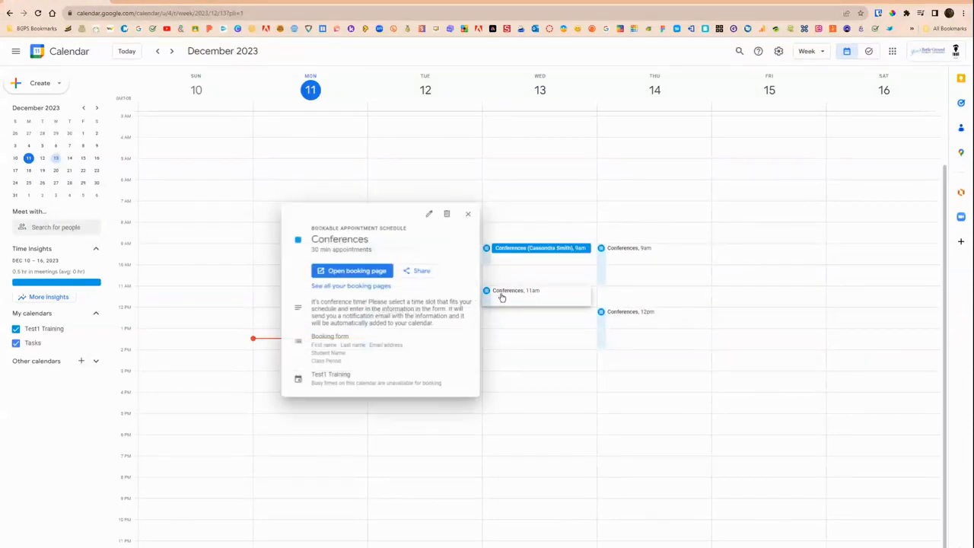
click(466, 214)
click(533, 248)
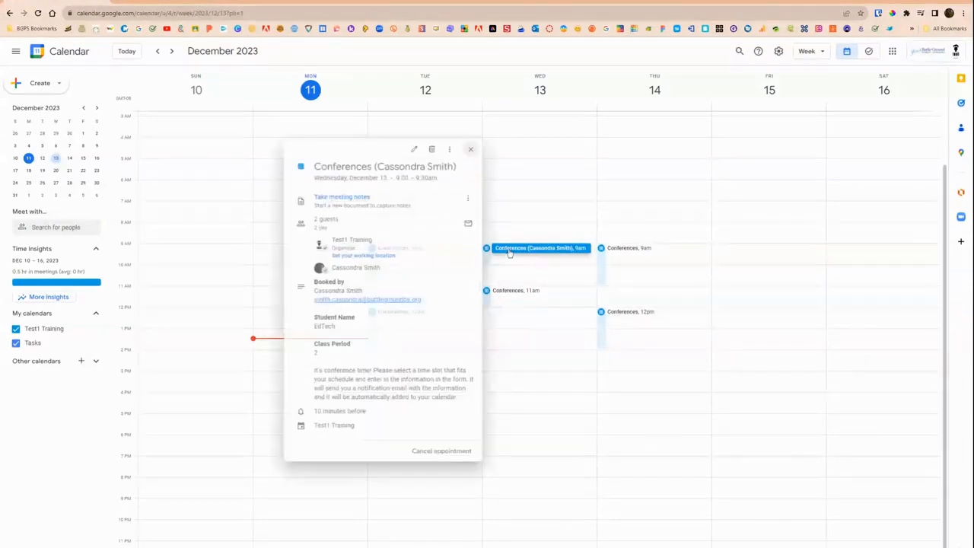
click(467, 149)
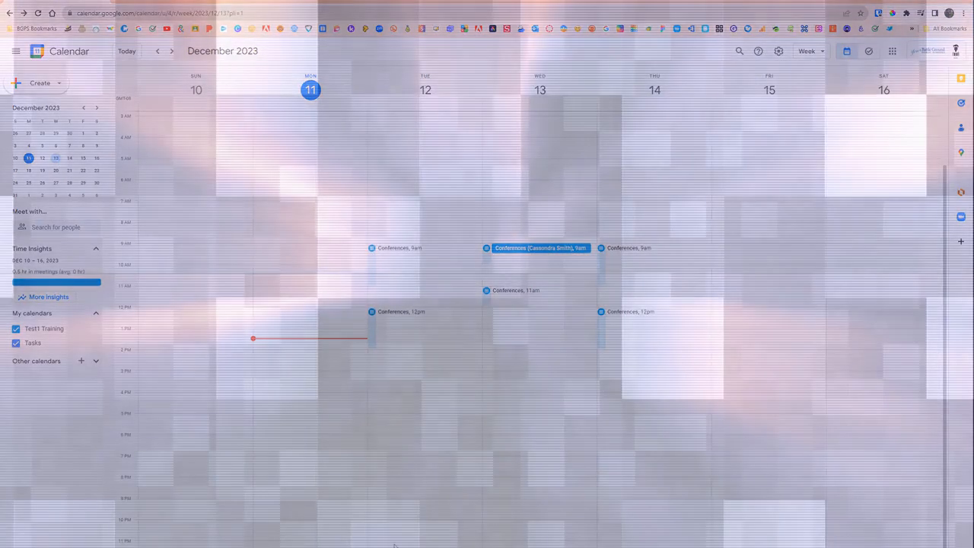